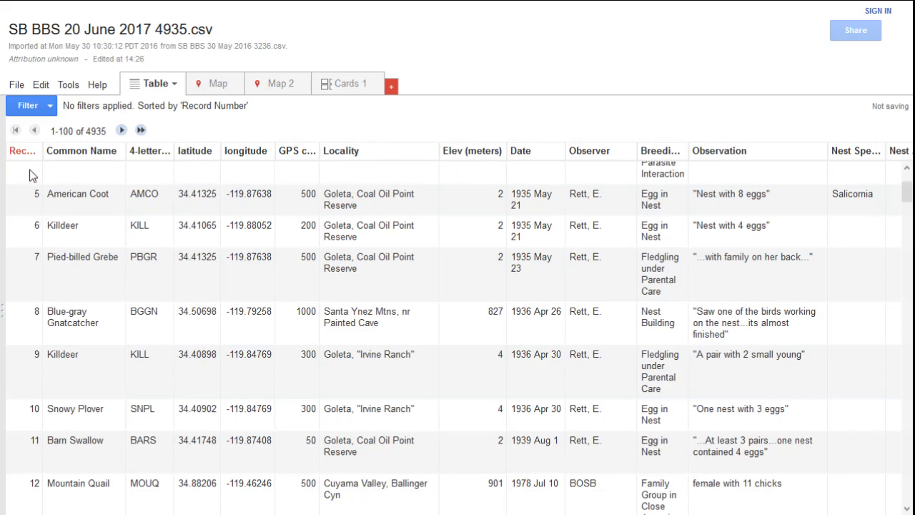
Step: Page through the record table in both directions, jump ahead by thousands of records, and return to the first page
scroll(20, 183, "up", 3)
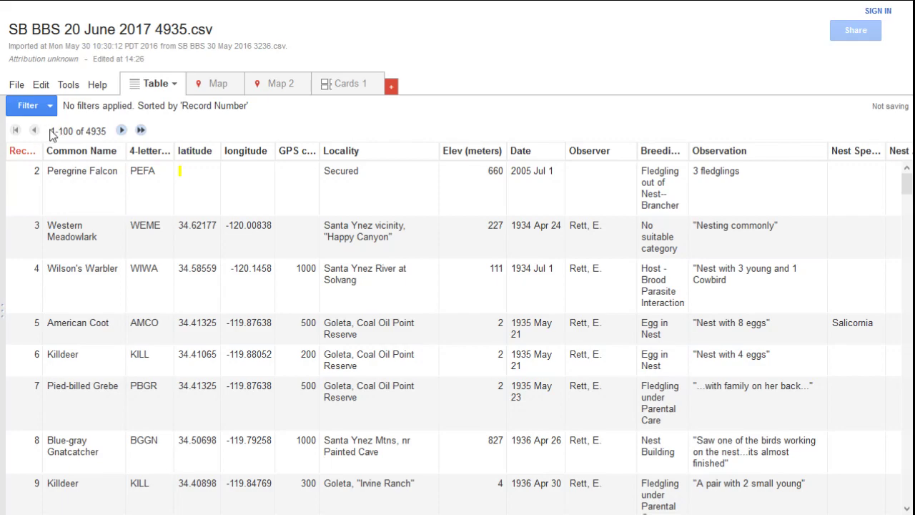
left_click_drag(61, 129, 74, 131)
left_click_drag(86, 130, 98, 130)
left_click(121, 132)
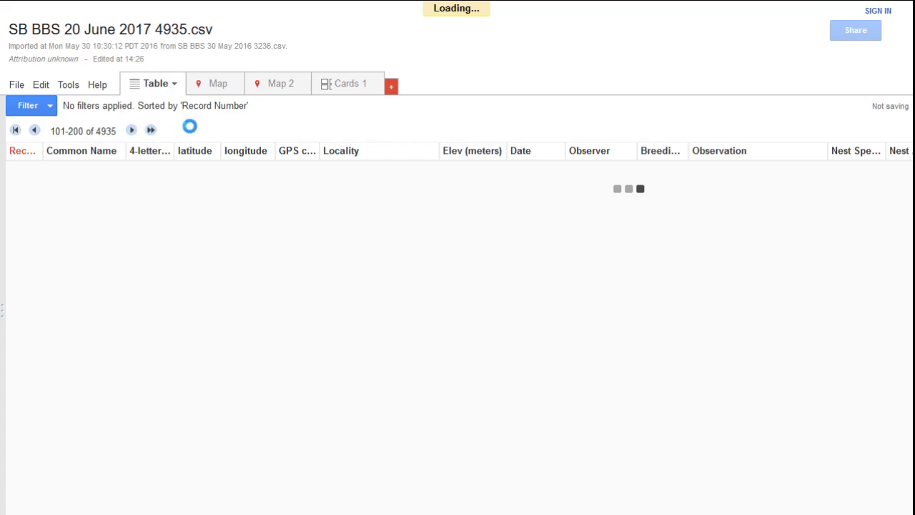
left_click(131, 131)
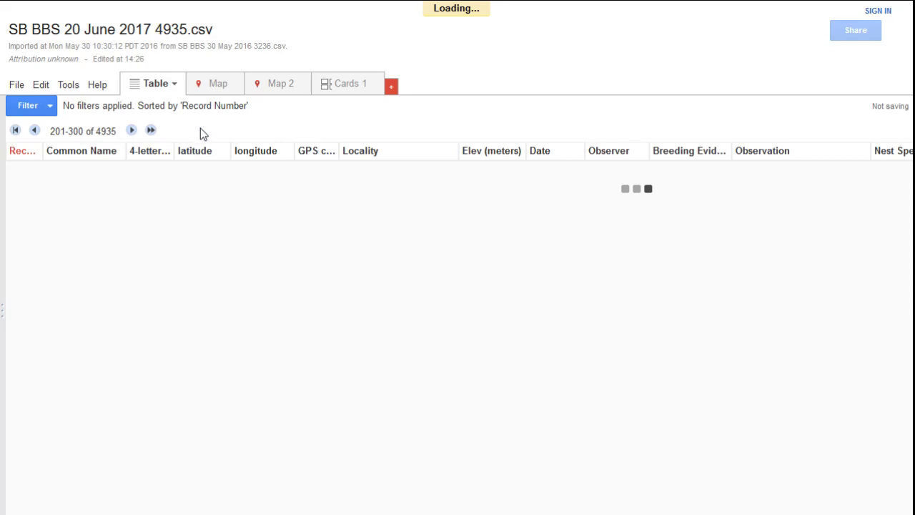
left_click(34, 130)
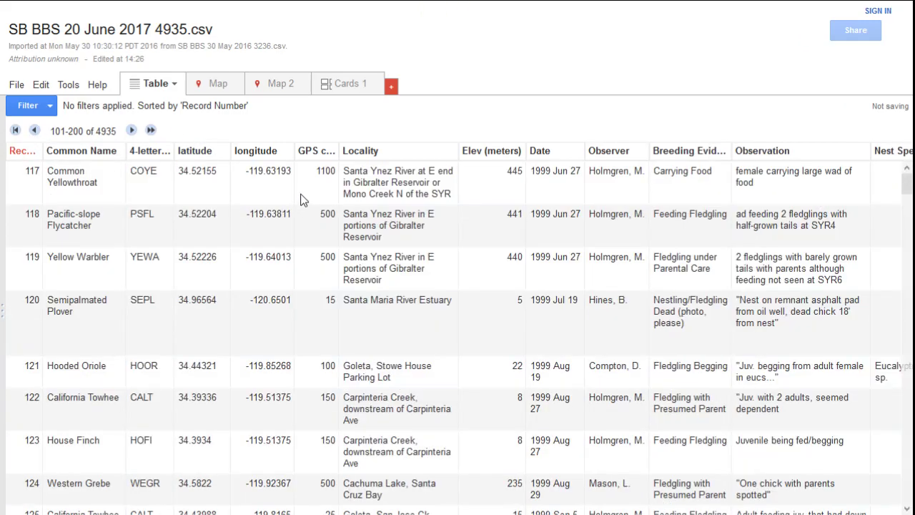
left_click(151, 131)
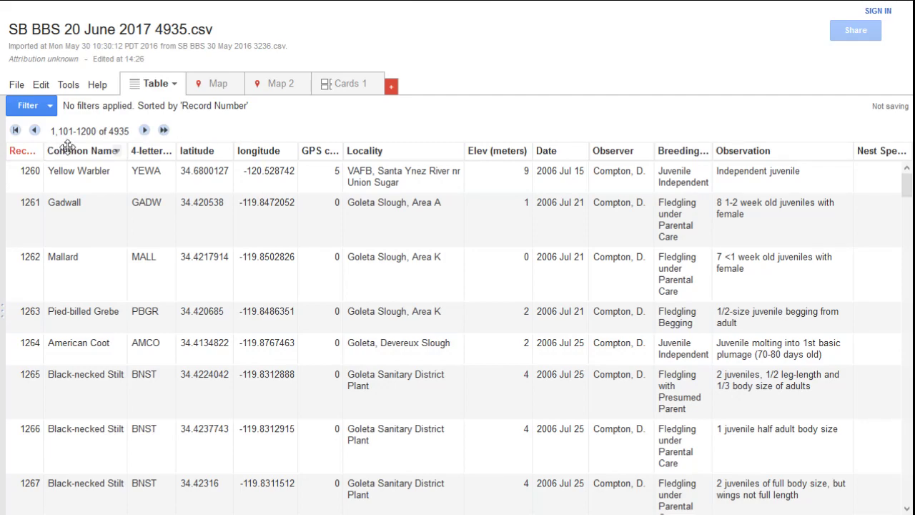
left_click(163, 133)
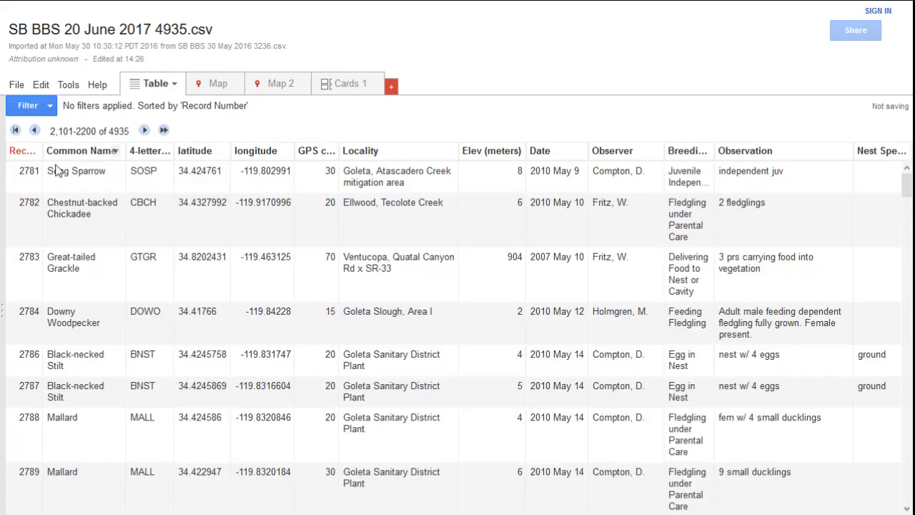
left_click(15, 130)
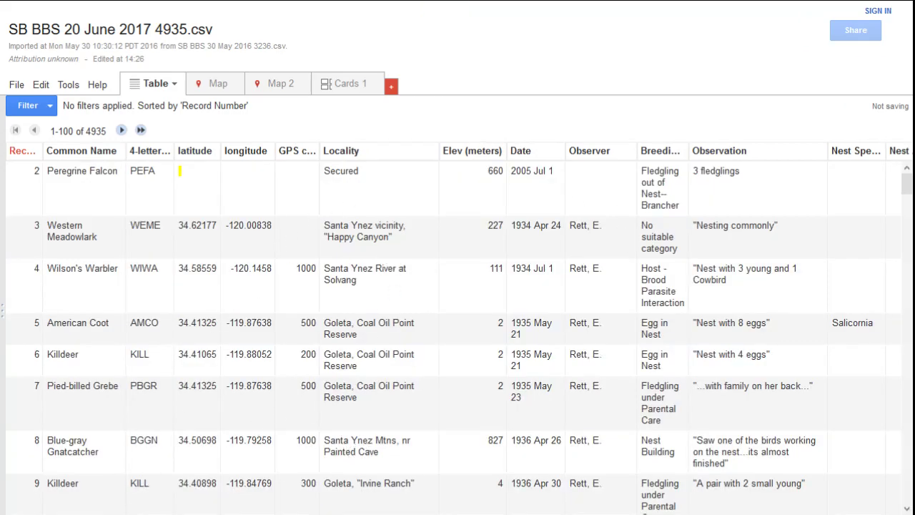
Step: Examine the table's remaining columns from Elev (meters) across to Comments, Sources and Photos
scroll(179, 172, "right", 5)
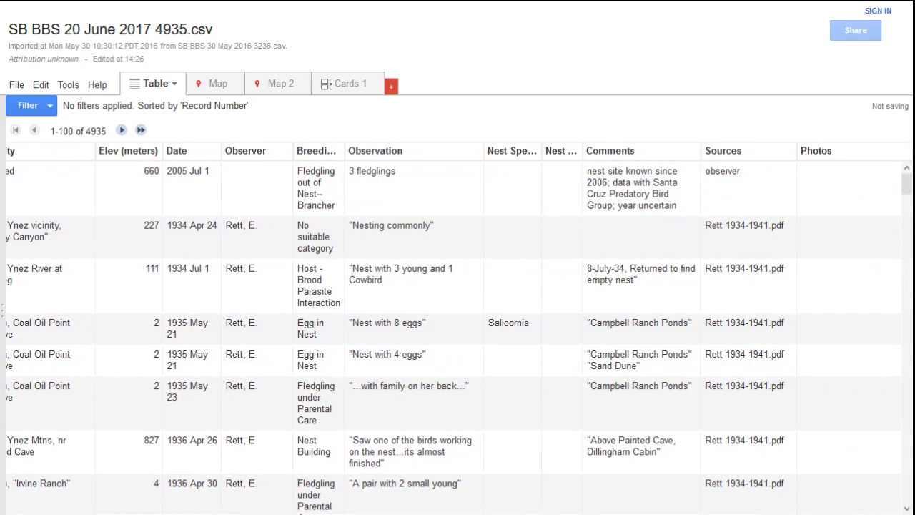
scroll(180, 172, "left", 5)
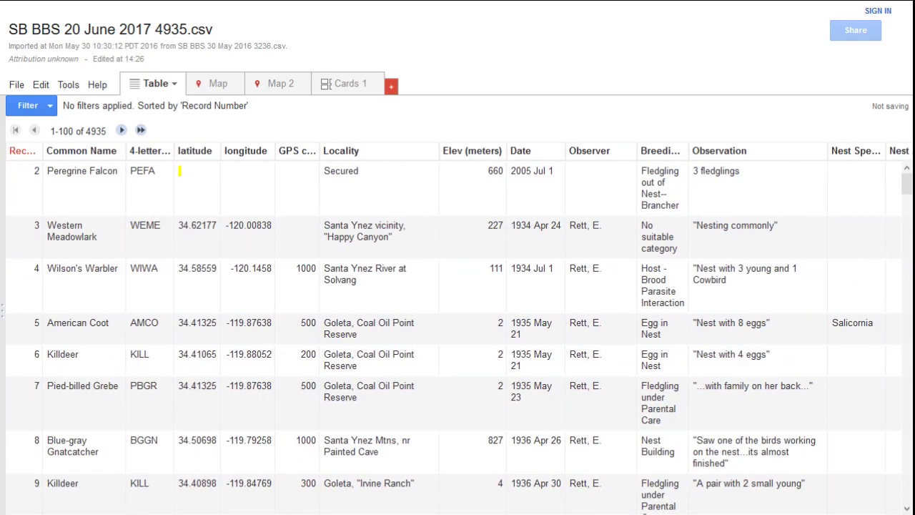
scroll(179, 172, "right", 5)
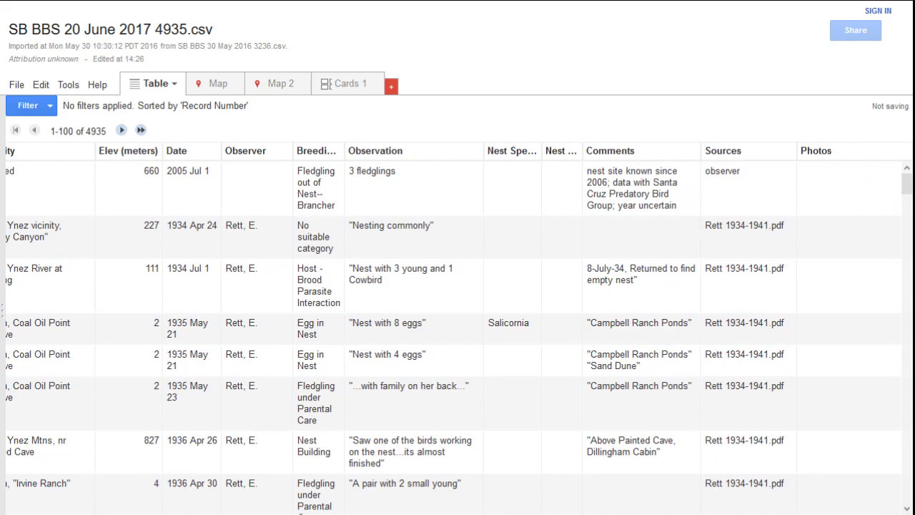
scroll(109, 512, "left", 5)
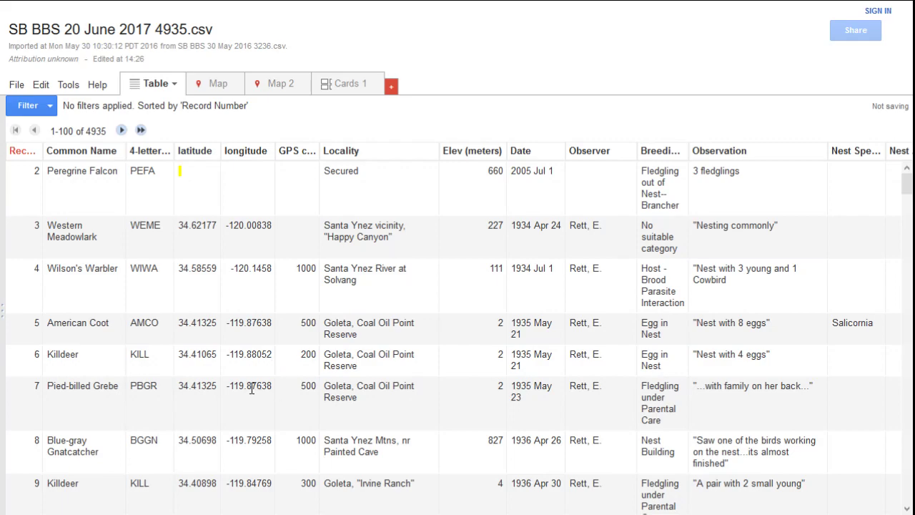
Step: Show the records as points on the first map, including the coast up to Pismo Beach
left_click(214, 89)
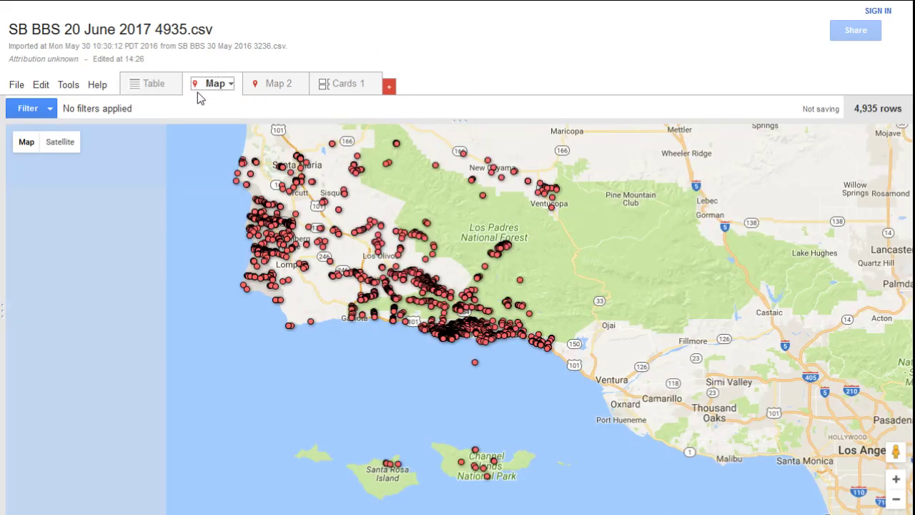
left_click_drag(161, 309, 174, 330)
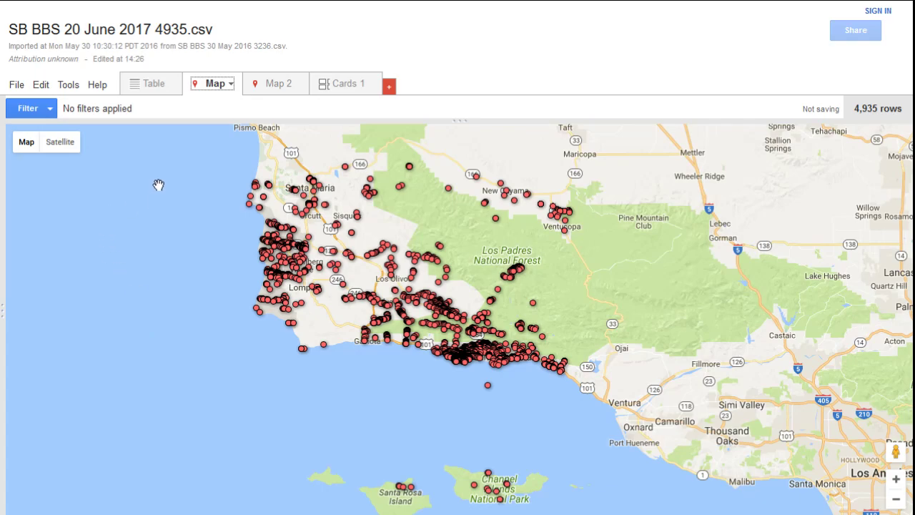
mouse_move(622, 302)
left_mouse_down()
mouse_move(633, 321)
mouse_move(564, 216)
mouse_move(619, 310)
left_mouse_up()
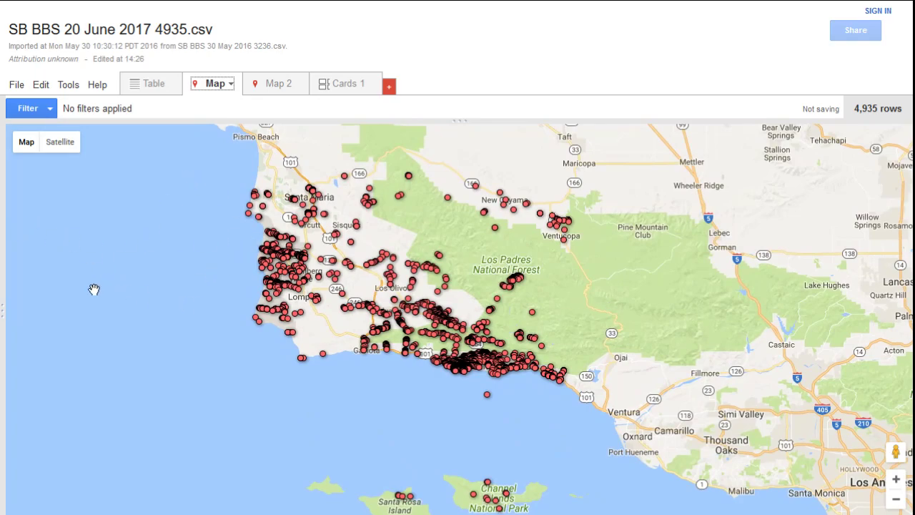
Step: Preview the map with terrain and as satellite imagery without labels, and return to the plain map with terrain off
mouse_move(26, 147)
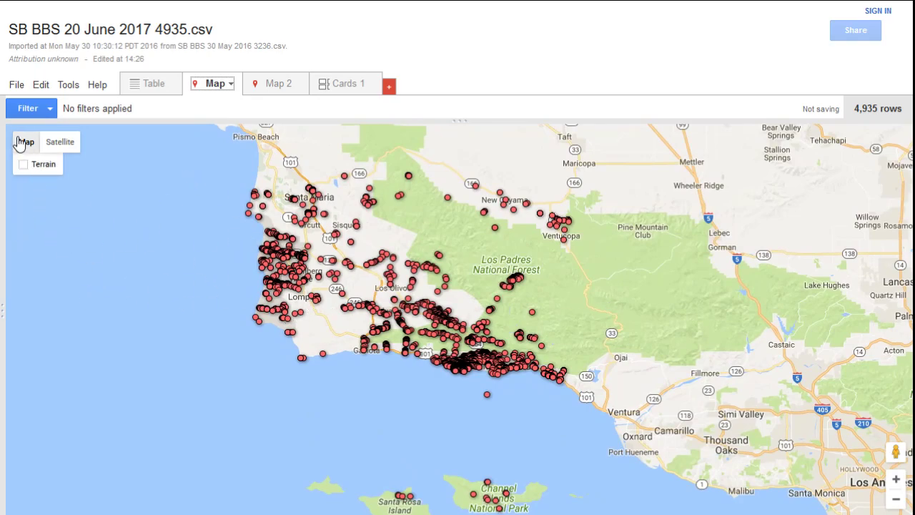
left_click(24, 165)
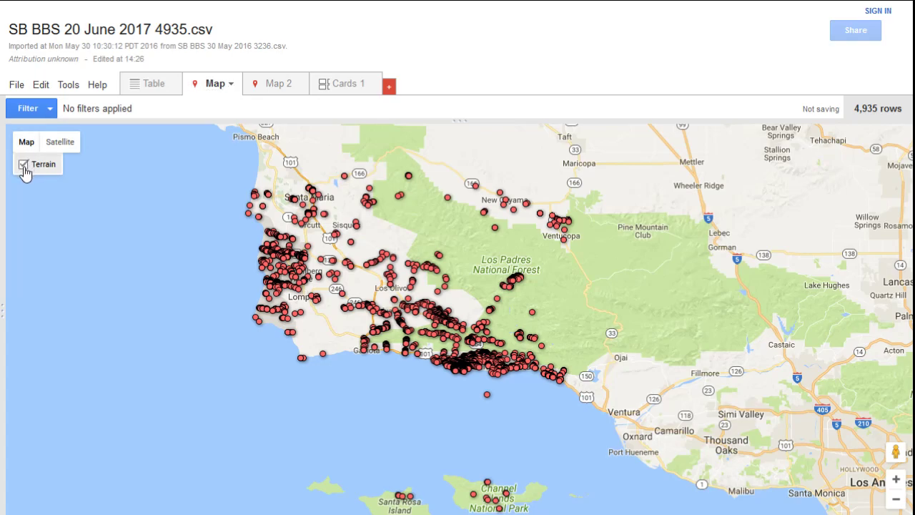
left_click(60, 142)
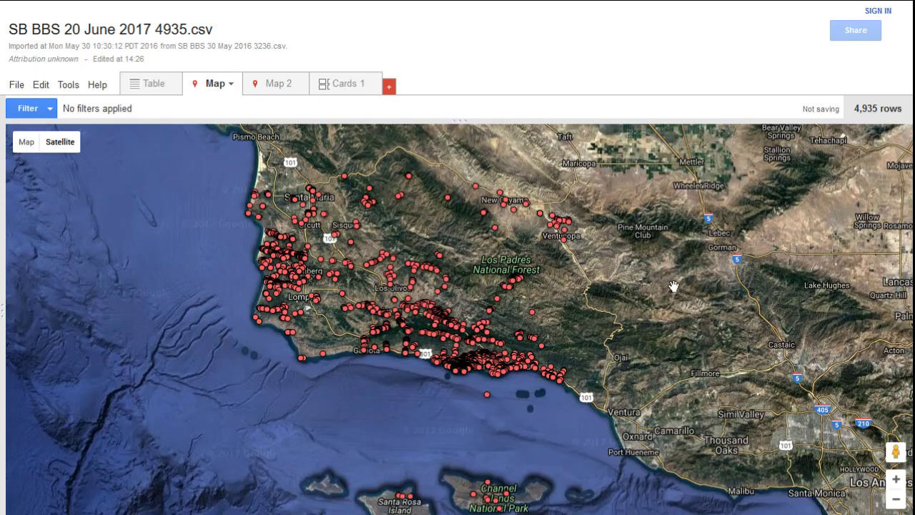
left_click(61, 167)
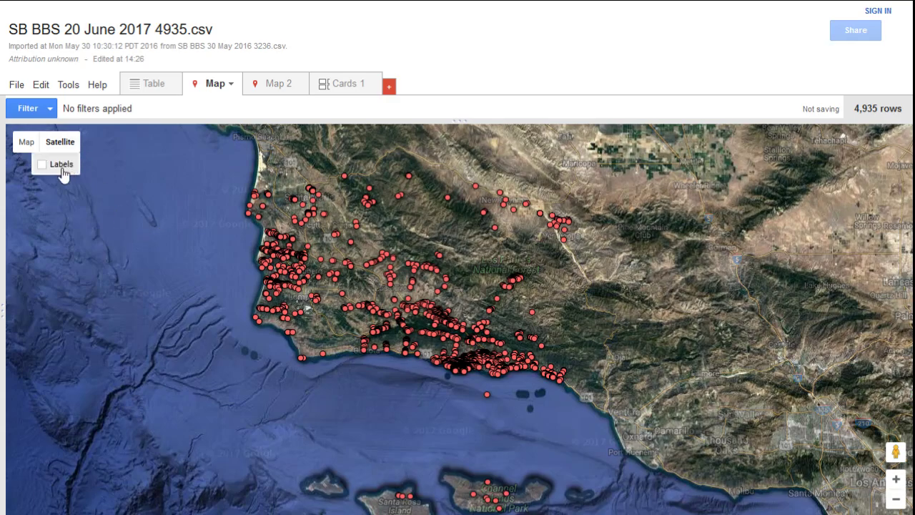
left_click(22, 148)
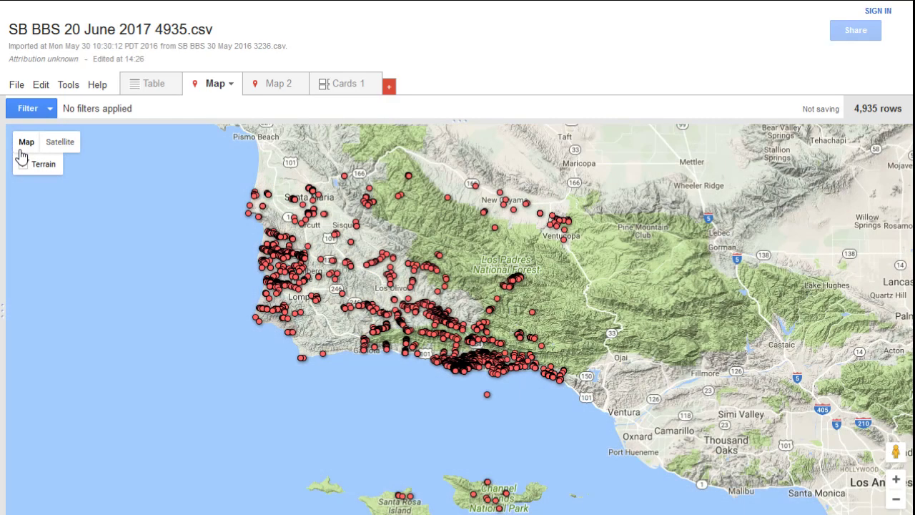
left_click(23, 165)
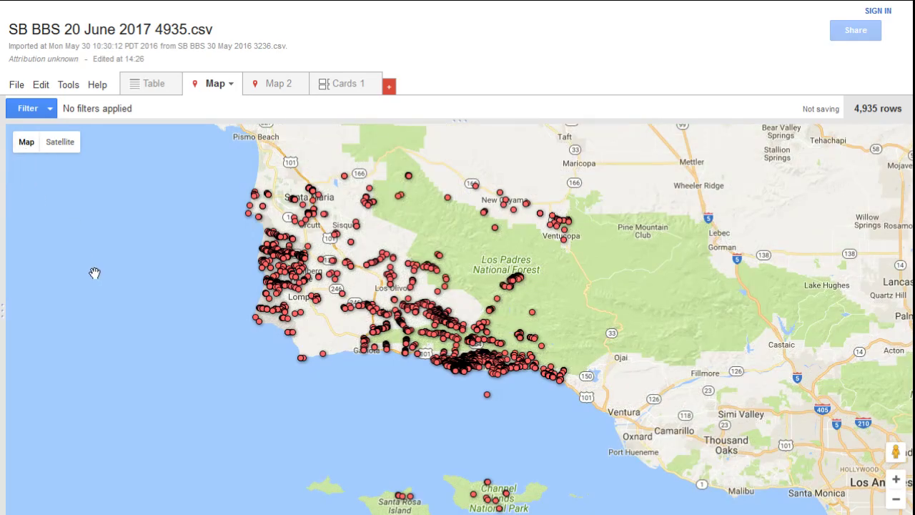
Step: View the record details of the lone marker in the hills northeast of Mission Hills, and close them
scroll(342, 283, "up", 2)
scroll(296, 279, "up", 1)
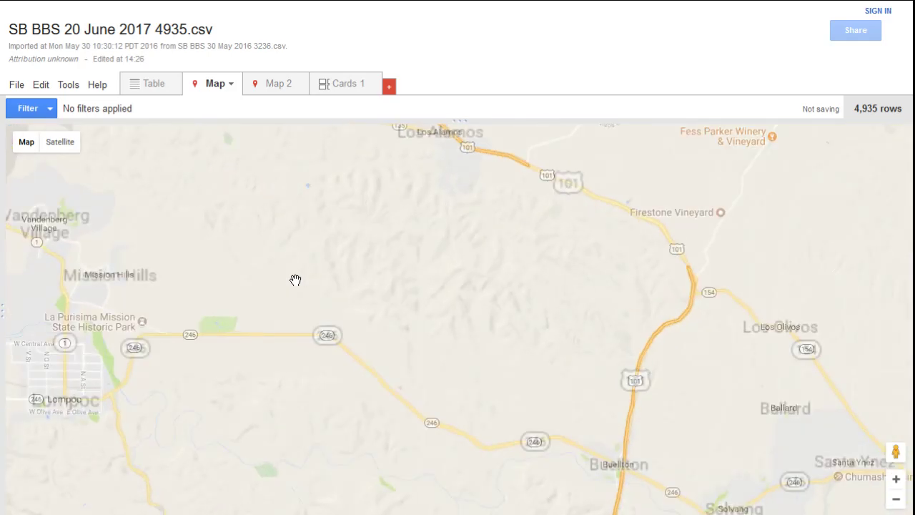
mouse_move(295, 276)
left_mouse_down()
mouse_move(350, 312)
mouse_move(364, 310)
left_mouse_up()
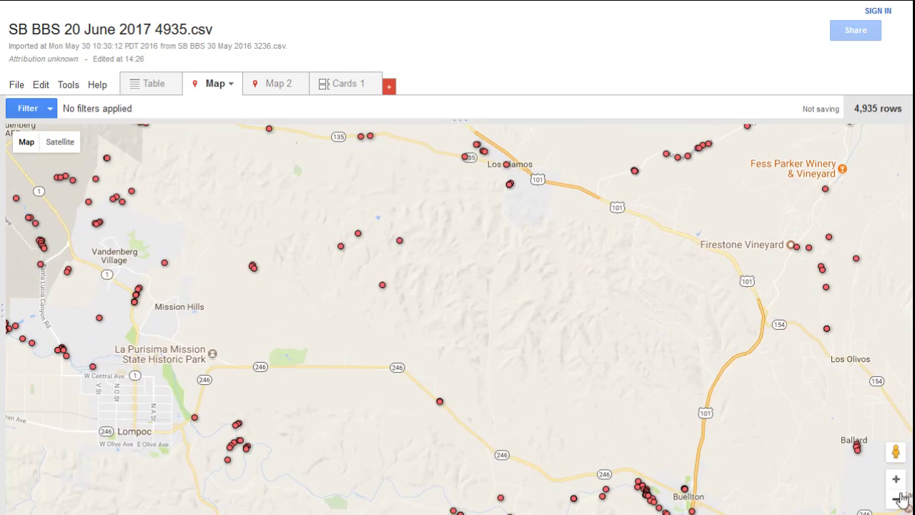
left_click(897, 500)
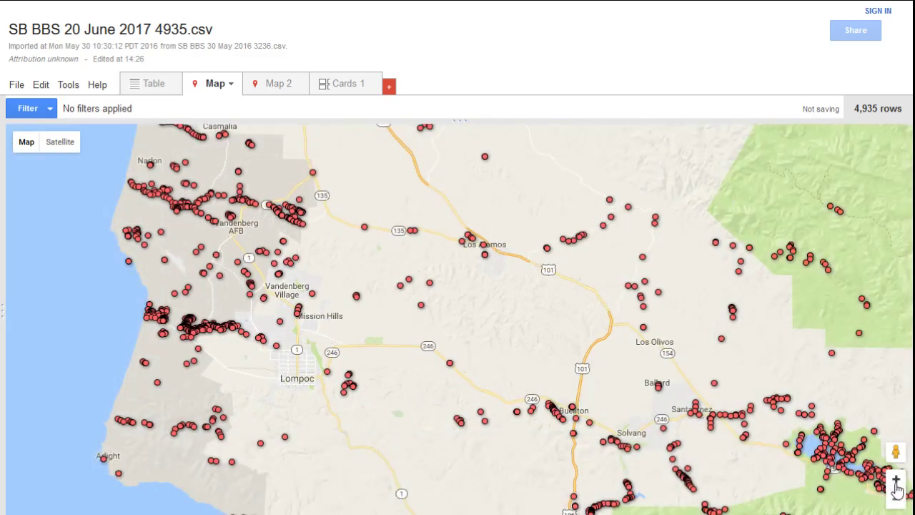
left_click(896, 480)
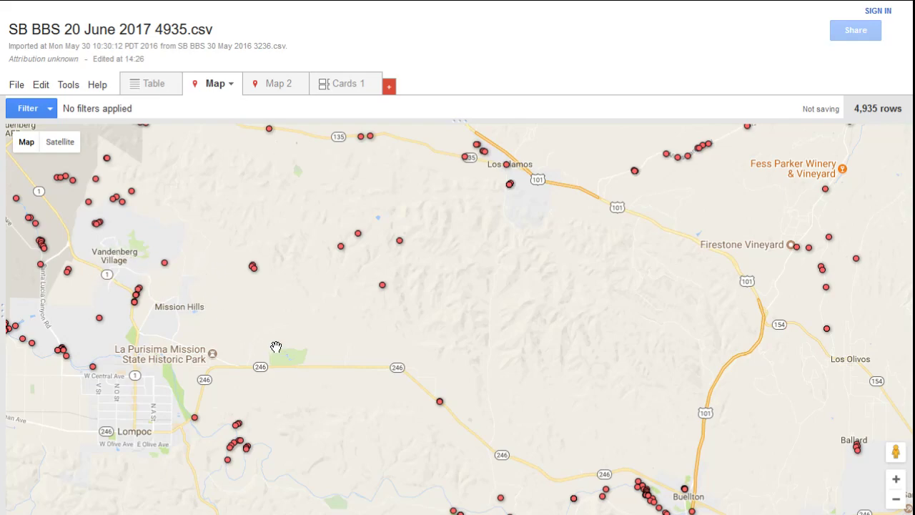
left_click(382, 285)
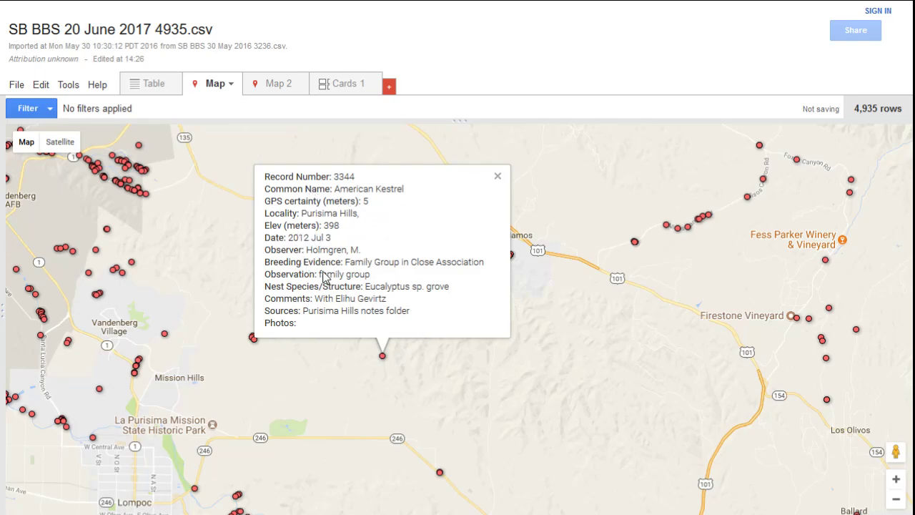
left_click(498, 178)
Step: Examine the marker cluster beside the ponds north of San Antonio Rd E up close, and return to the regional view
scroll(140, 172, "down", 1)
scroll(140, 171, "up", 4)
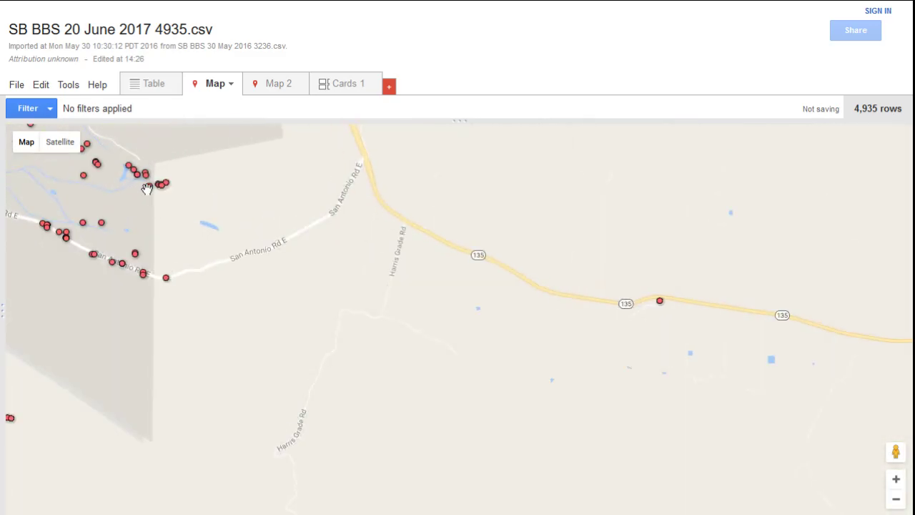
scroll(146, 189, "up", 1)
scroll(157, 272, "up", 1)
scroll(169, 262, "up", 1)
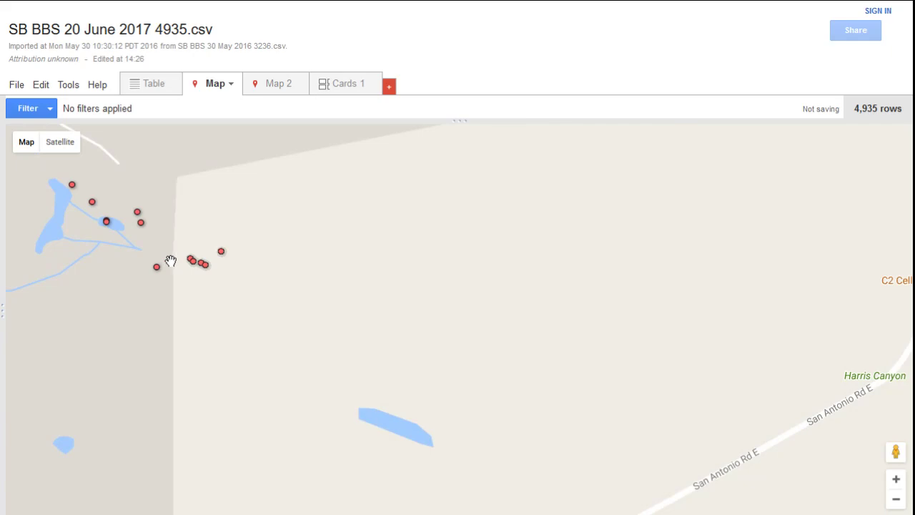
scroll(199, 285, "up", 1)
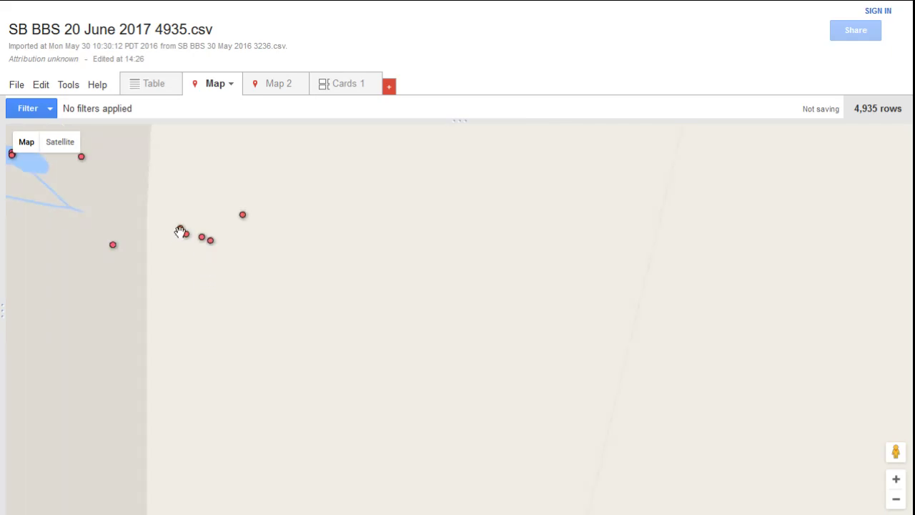
scroll(299, 242, "down", 2)
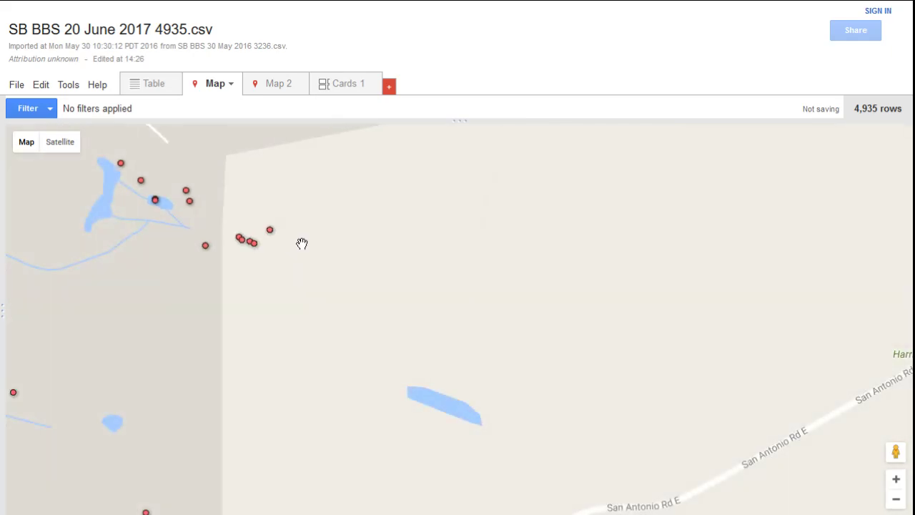
scroll(301, 245, "down", 3)
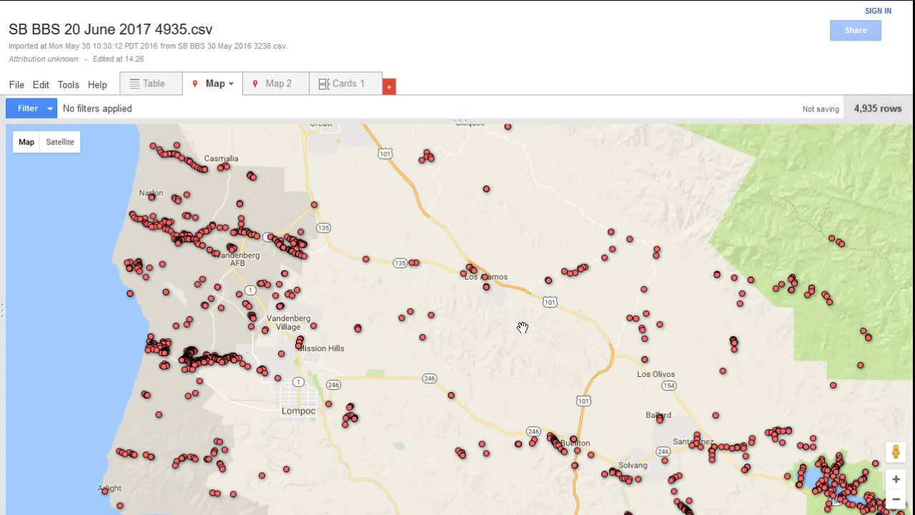
Step: View the Map 2 heat map and the Cards 1 layout, highlighting the whole card for the Snowy Plover record
left_click(277, 86)
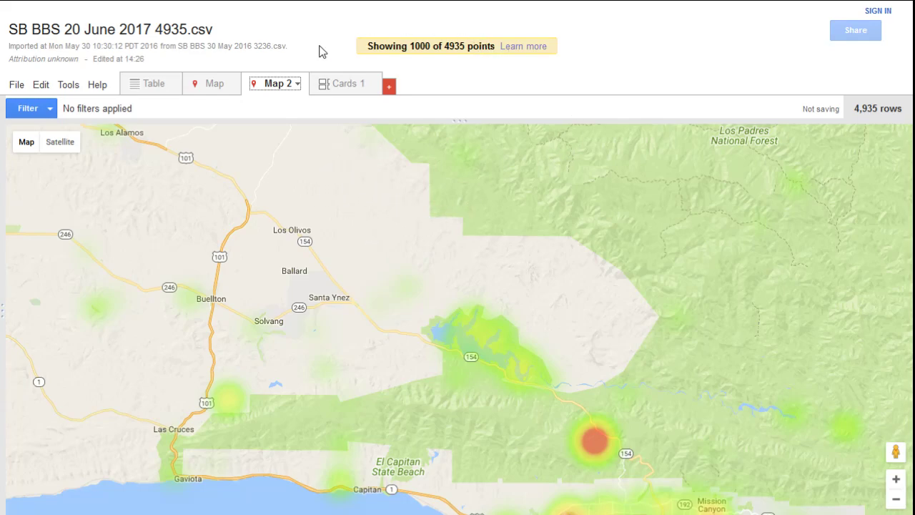
left_click(341, 89)
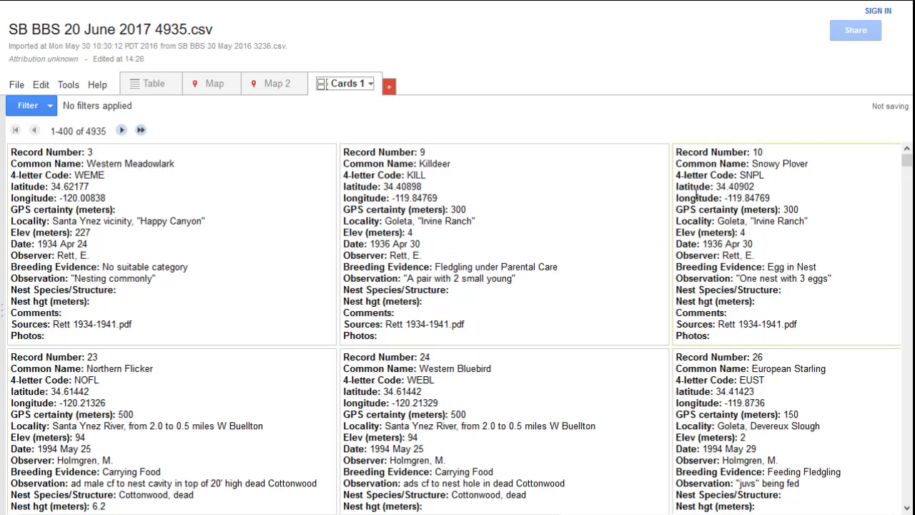
left_click_drag(677, 153, 833, 342)
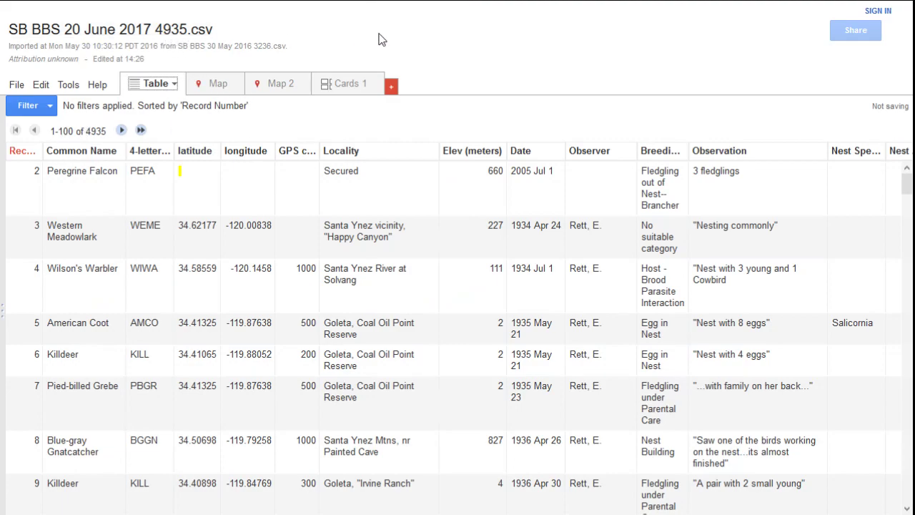
Step: Filter the table by common name, searching for Turkey and limiting the records to Turkey Vulture
left_click(51, 109)
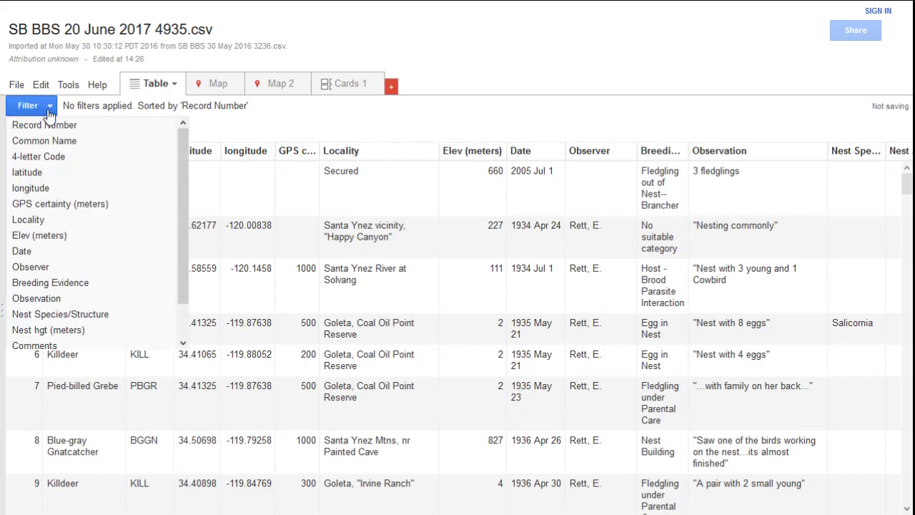
left_click(54, 143)
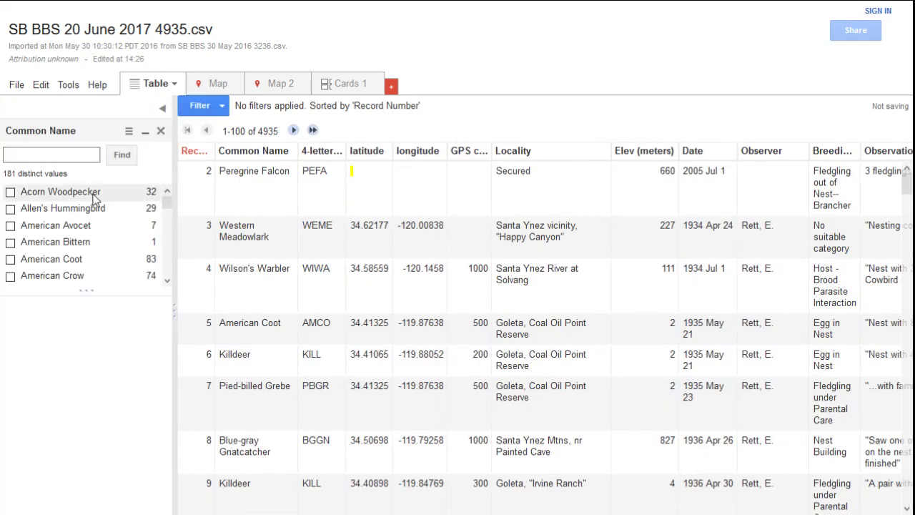
left_click(60, 153)
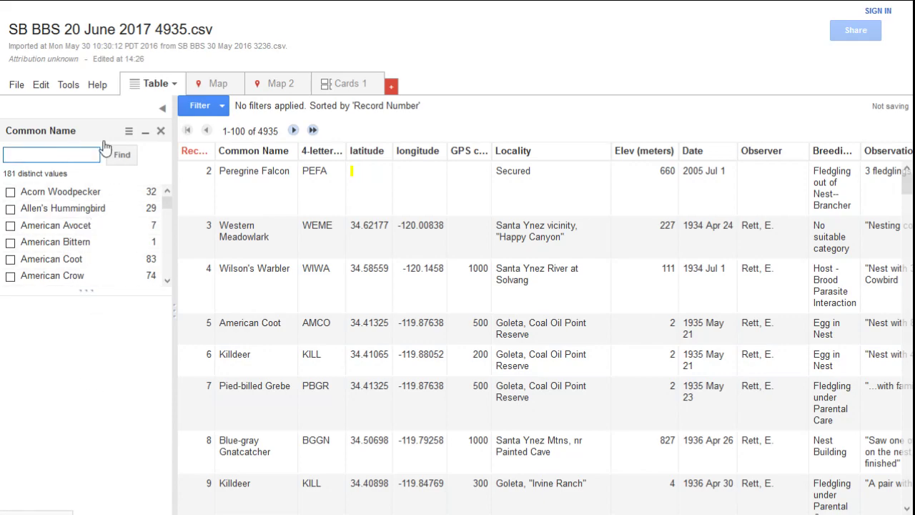
type("T")
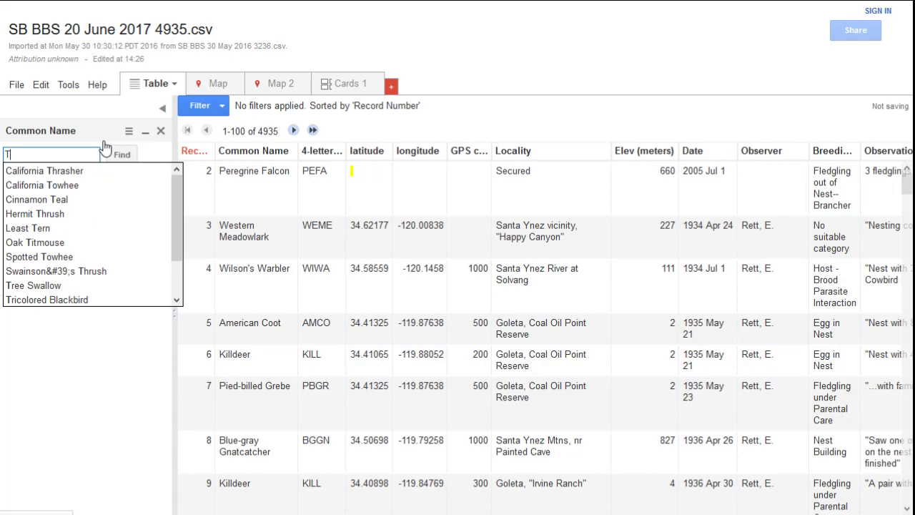
type("urke")
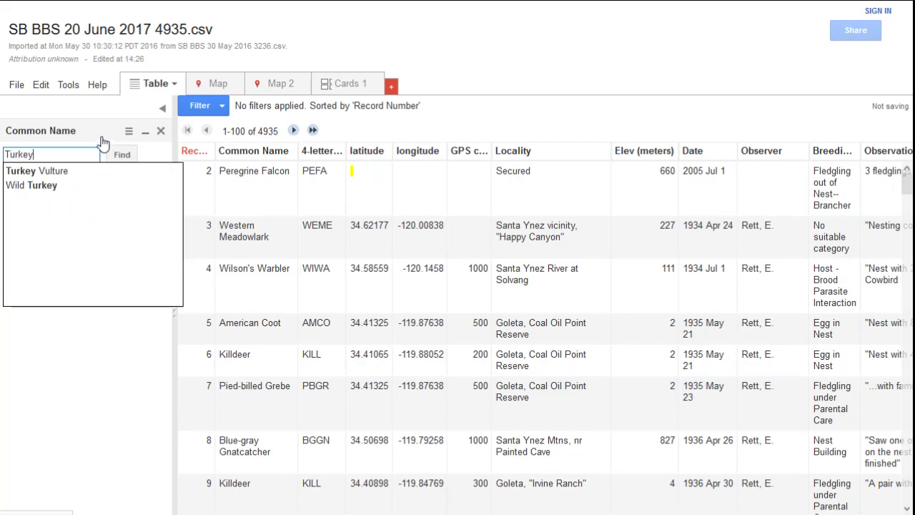
type("y")
left_click(123, 154)
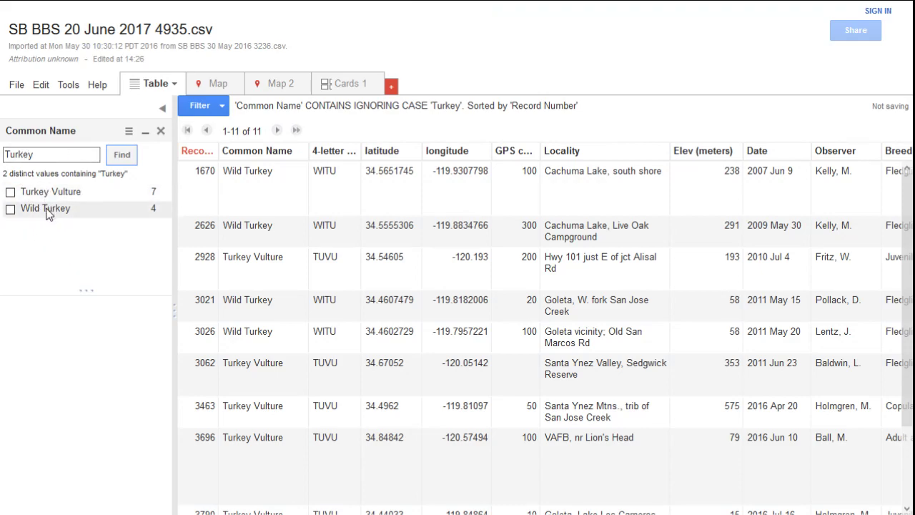
left_click(10, 192)
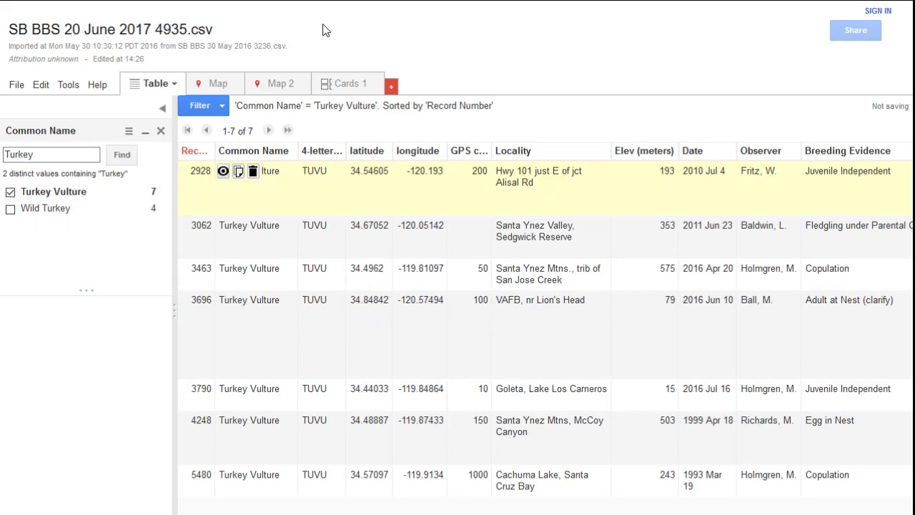
Step: Switch to the map view and filter its markers to the common name Turkey Vulture
left_click(218, 84)
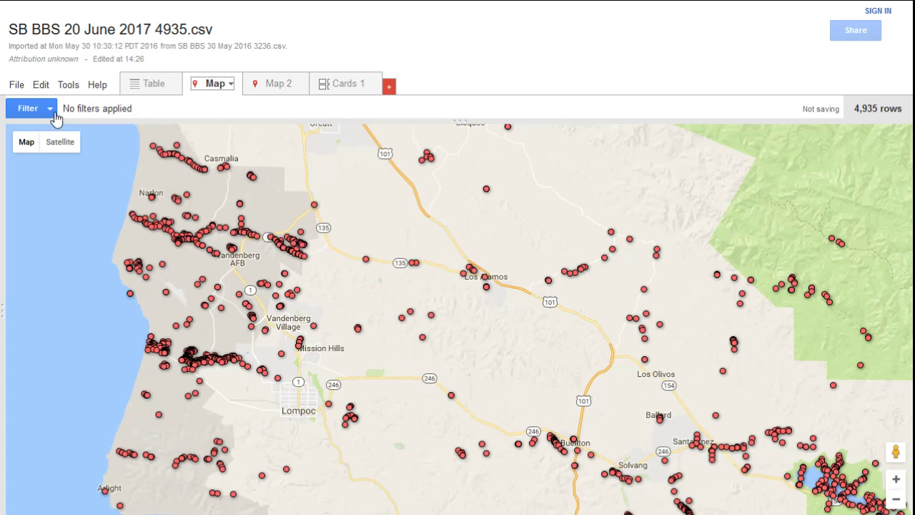
left_click(27, 110)
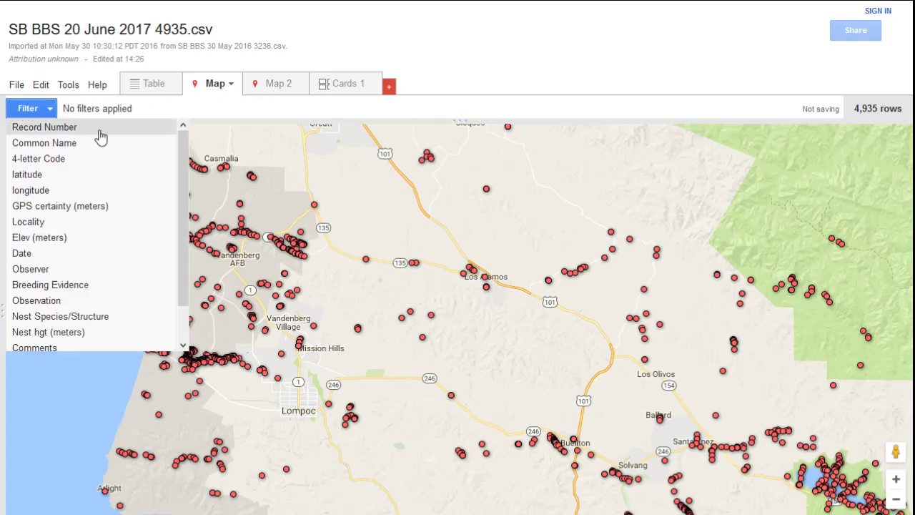
left_click(27, 112)
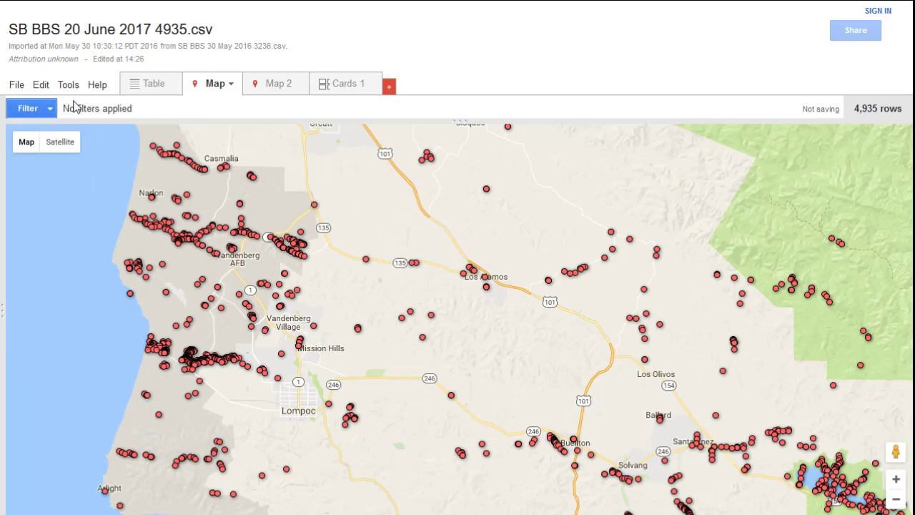
left_click(50, 109)
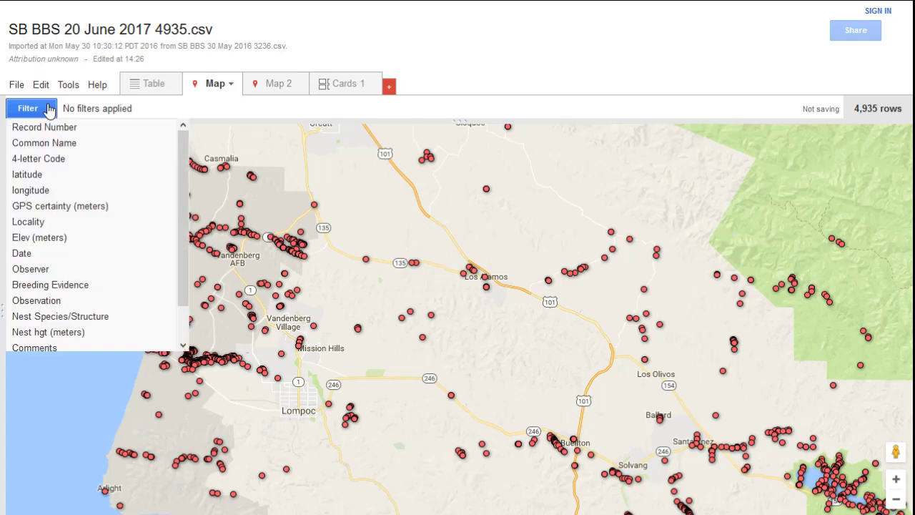
left_click(49, 143)
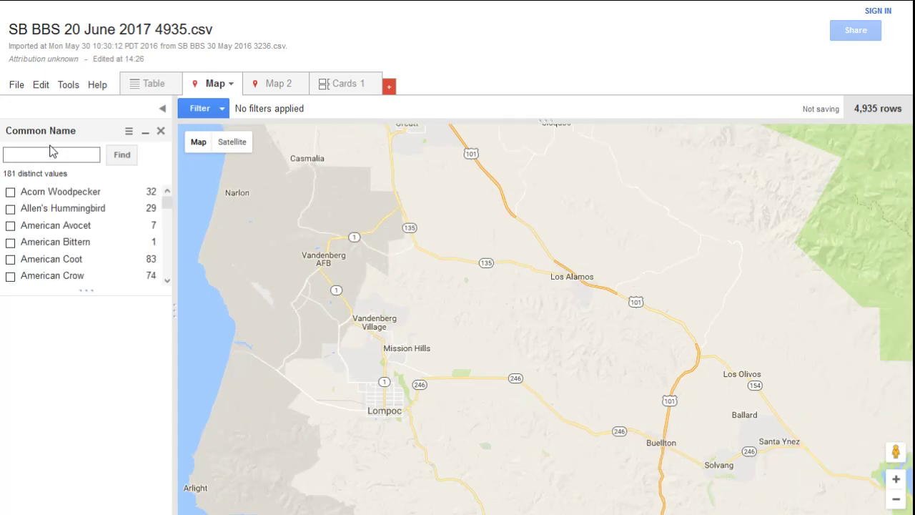
left_click(58, 154)
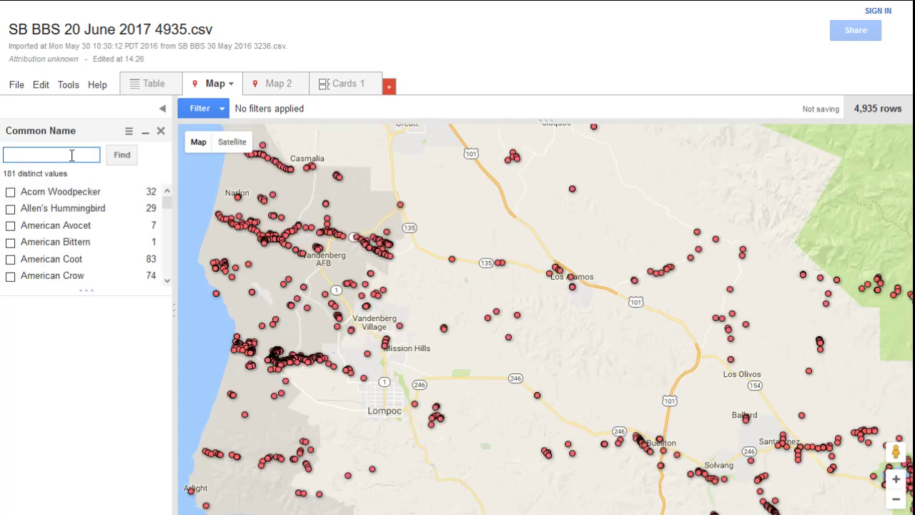
type("Turke")
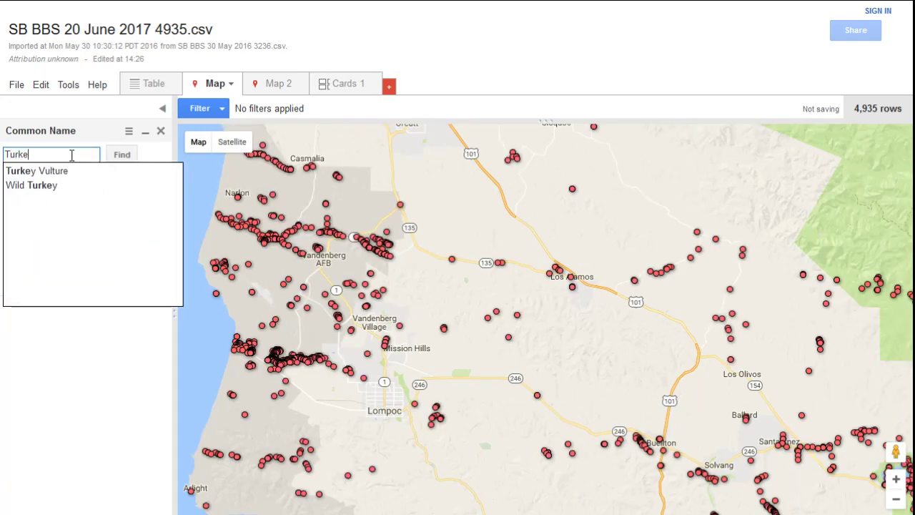
type("ty")
left_click(35, 171)
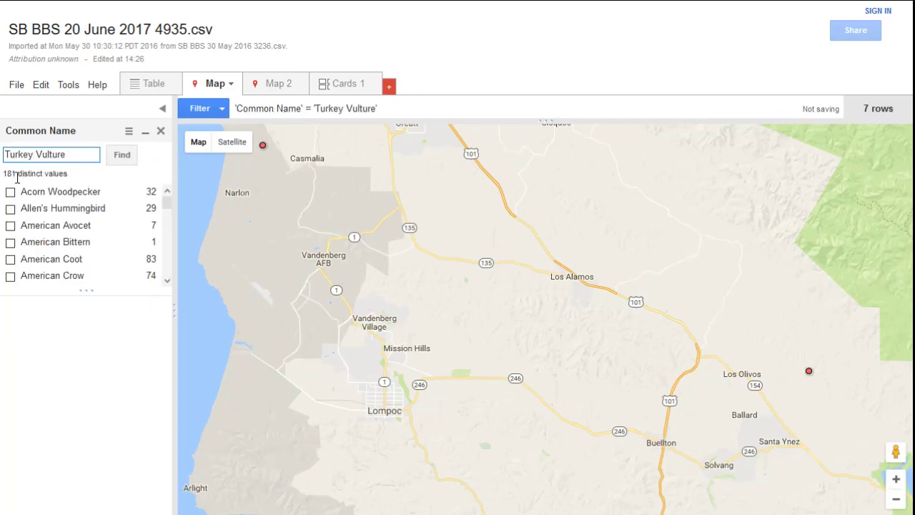
Step: View the record details of the Turkey Vulture marker between Solvang and Gaviota, and close them
scroll(357, 323, "down", 1)
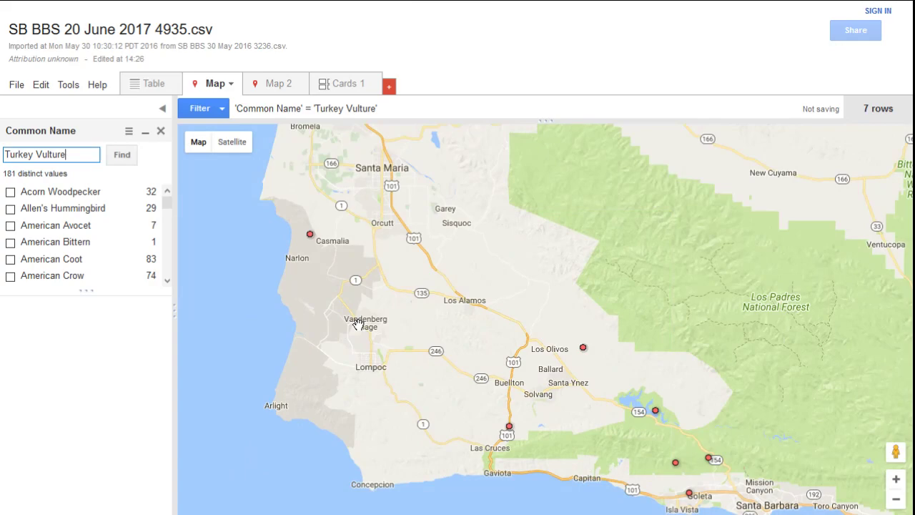
scroll(357, 323, "down", 1)
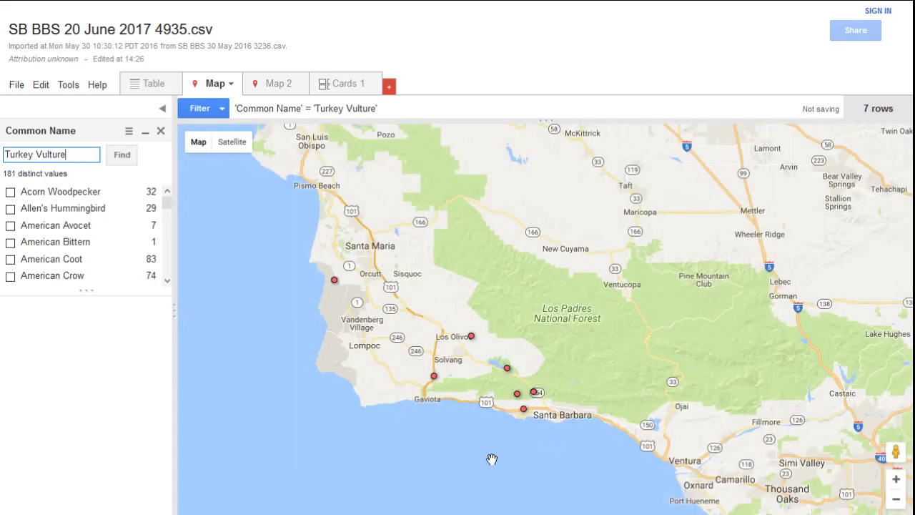
left_click(434, 377)
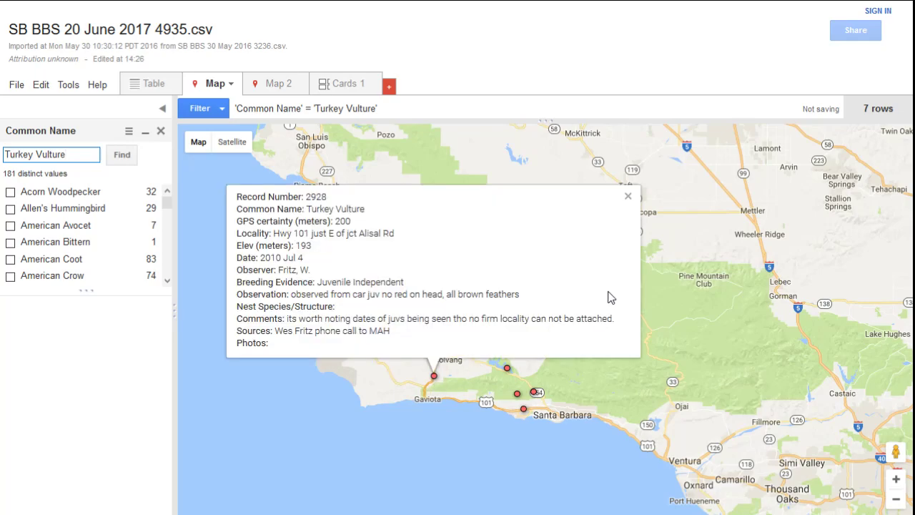
left_click(628, 198)
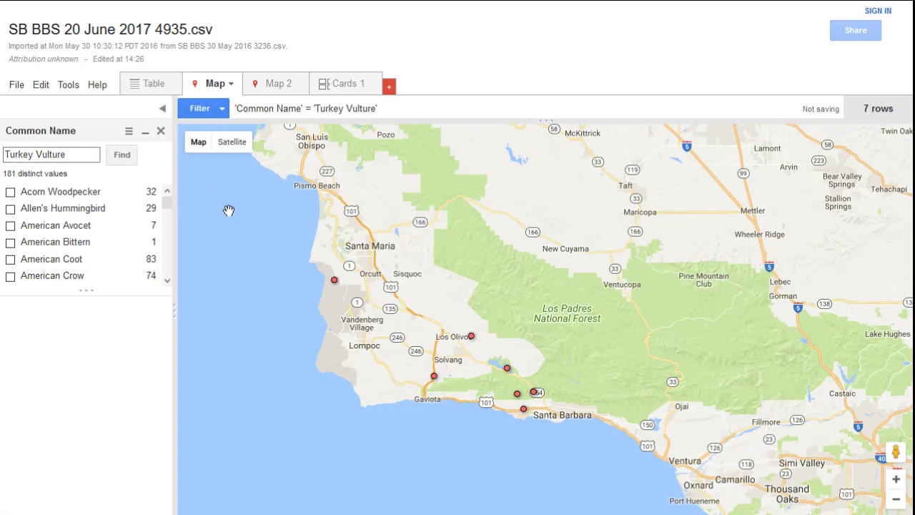
Step: Add an Observer filter to the map, search for the observer's surname and limit the records to that observer
left_click(209, 111)
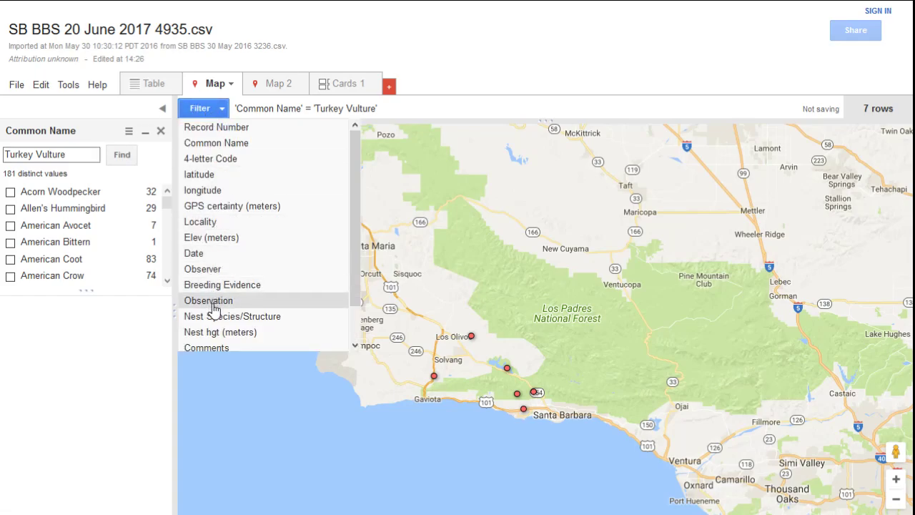
left_click(203, 270)
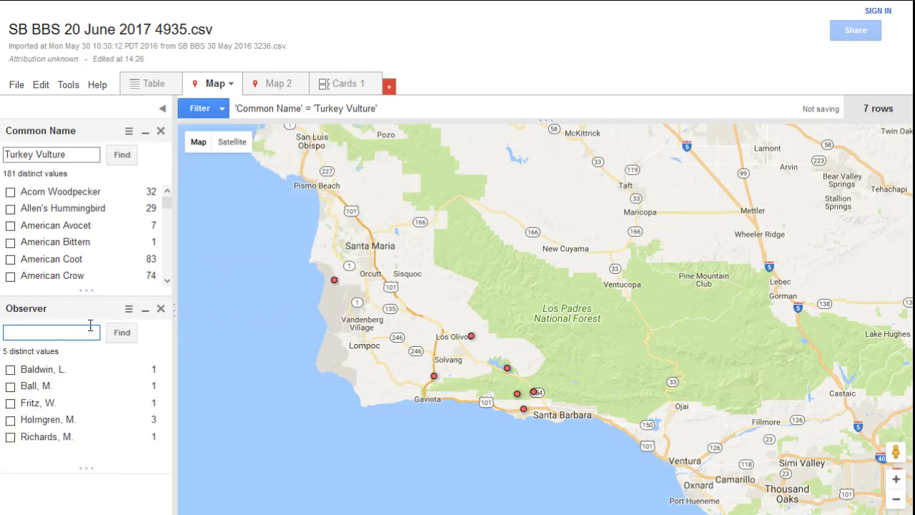
type("Holmgren")
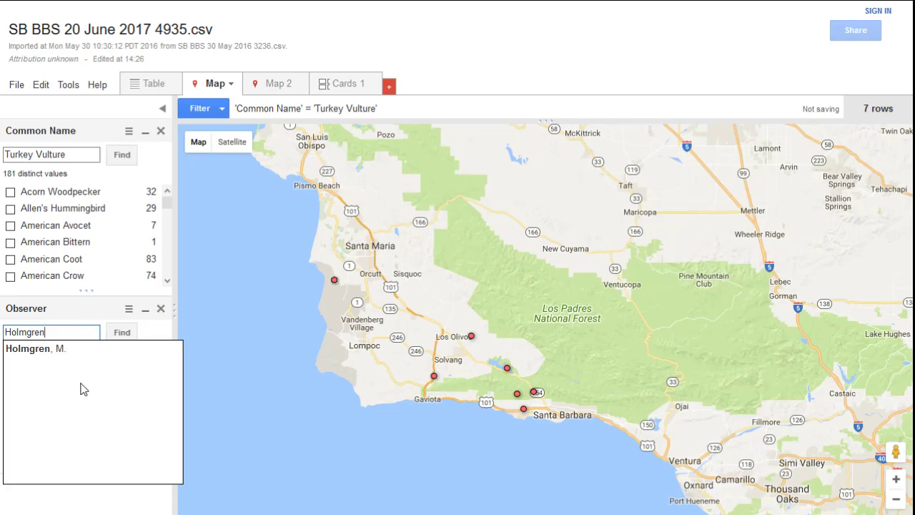
left_click(121, 334)
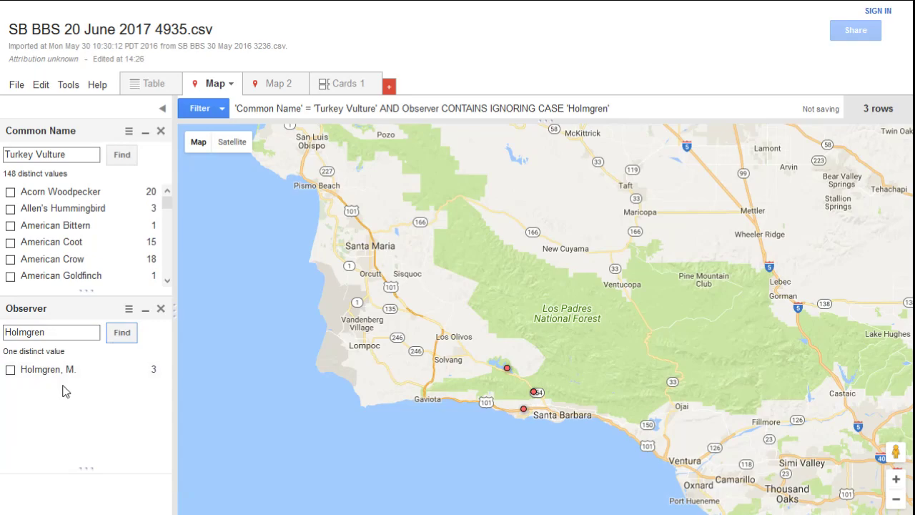
left_click(10, 369)
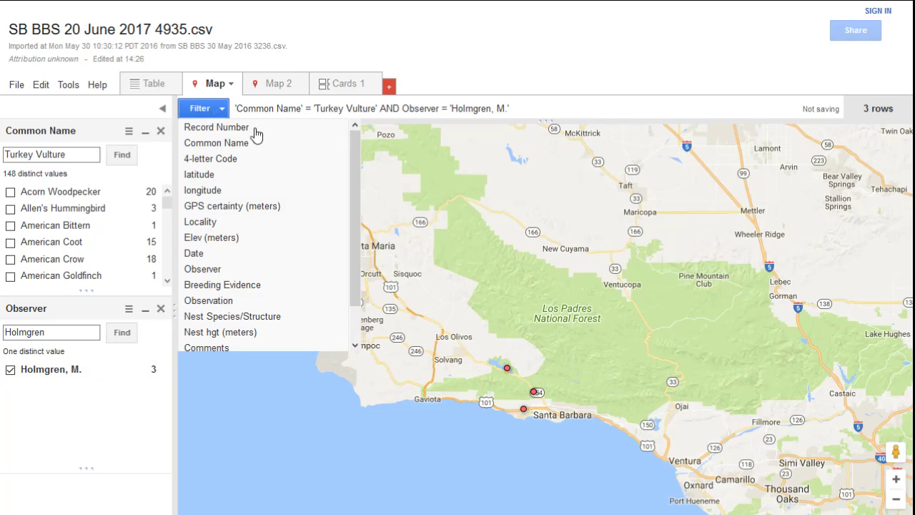
Step: Look through the remaining filterable fields, and collapse and re-expand the Common Name and Observer filters
left_click_drag(353, 170, 352, 232)
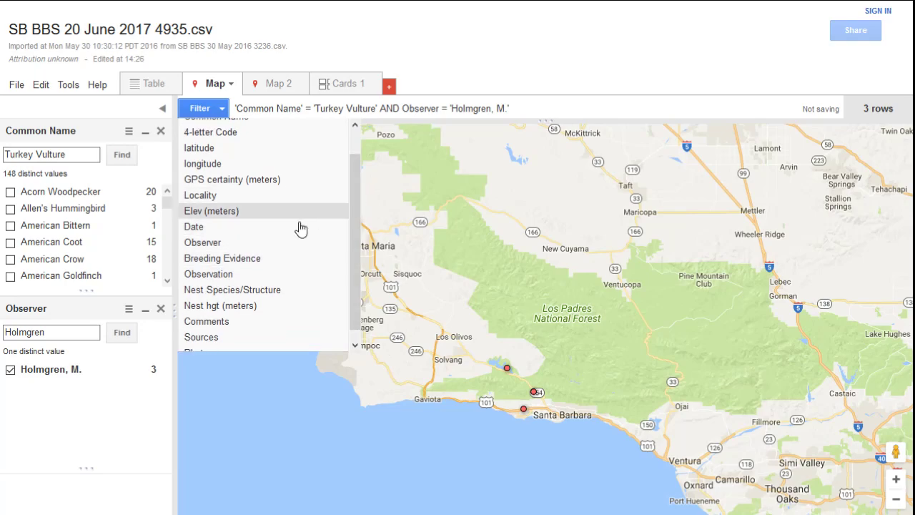
left_click(79, 439)
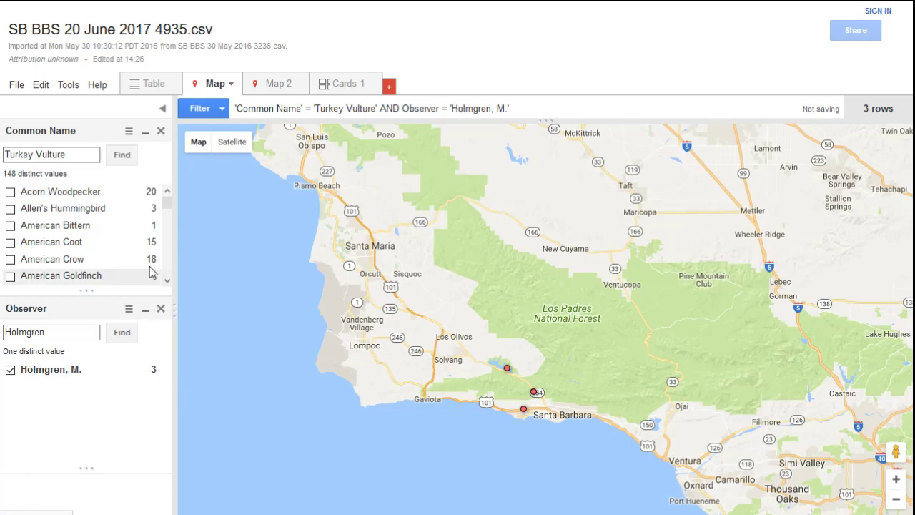
left_click(146, 131)
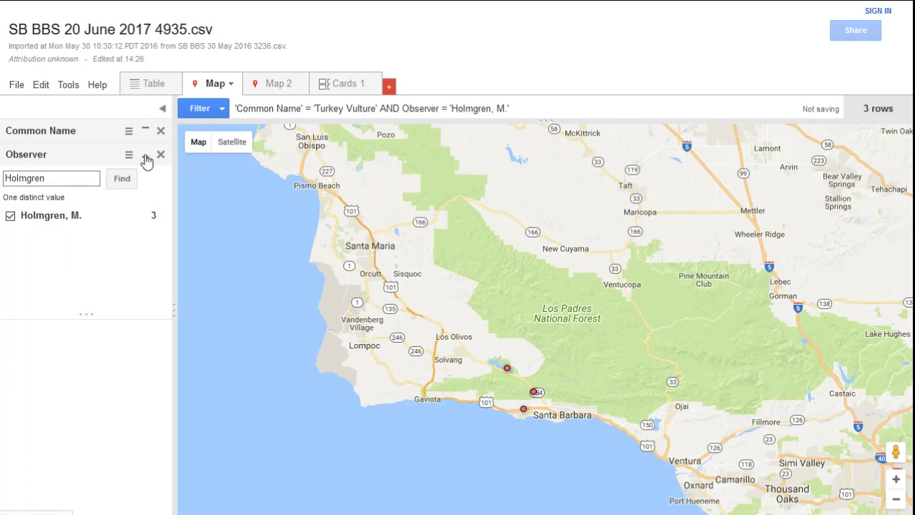
left_click(145, 155)
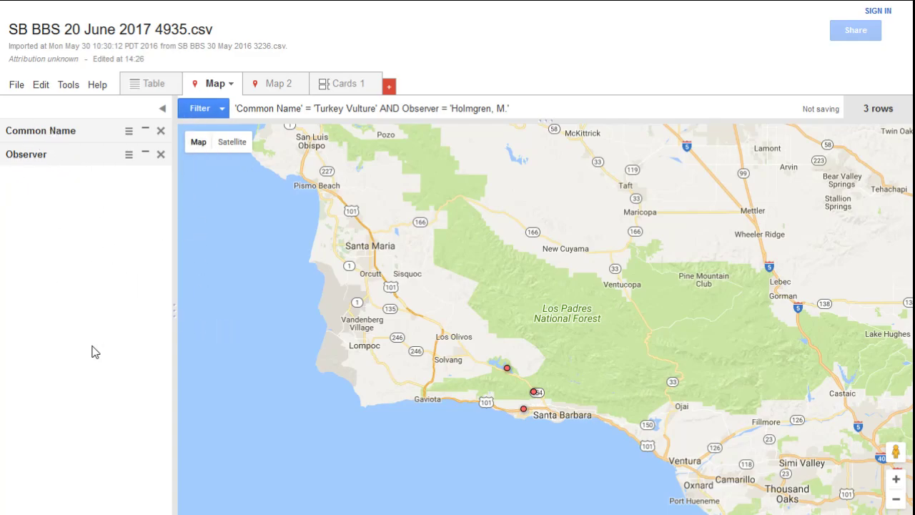
left_click(145, 153)
left_click(142, 131)
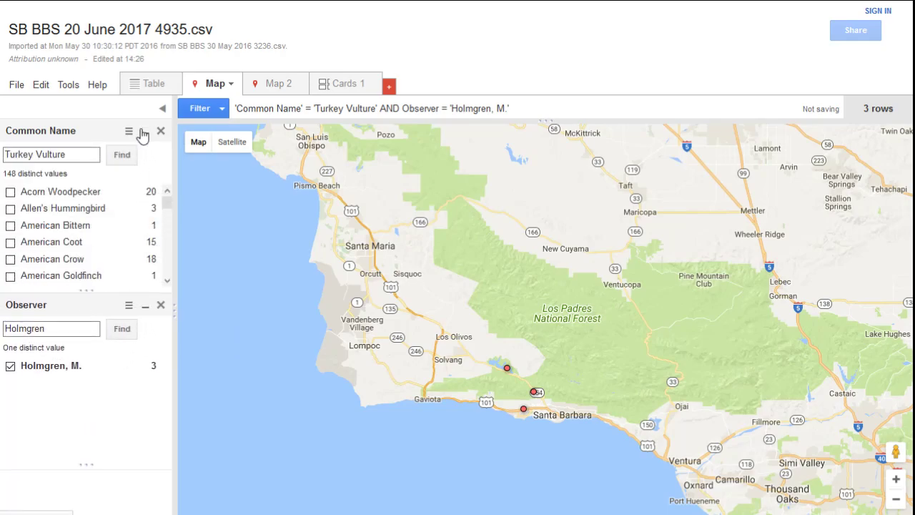
Step: Add Tricolored Blackbird to the Common Name filter alongside Turkey Vulture
left_click_drag(171, 206, 82, 261)
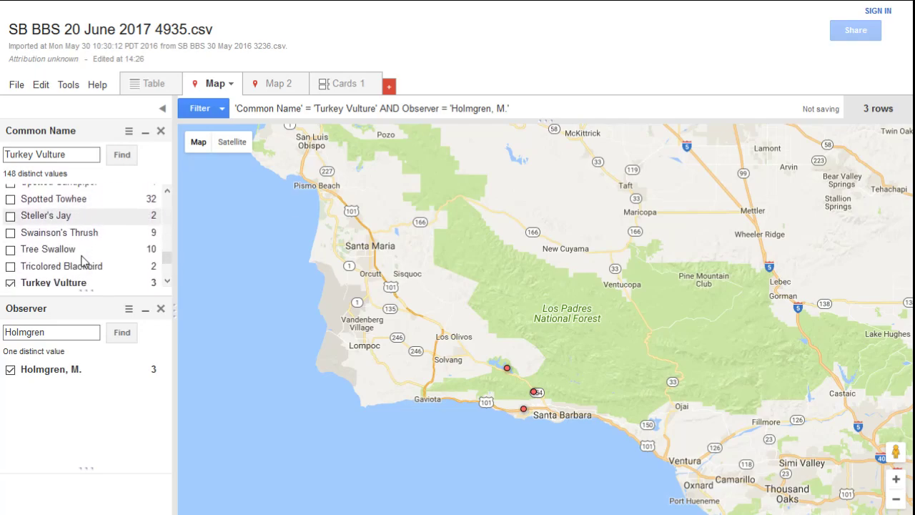
scroll(100, 261, "down", 2)
scroll(124, 236, "up", 1)
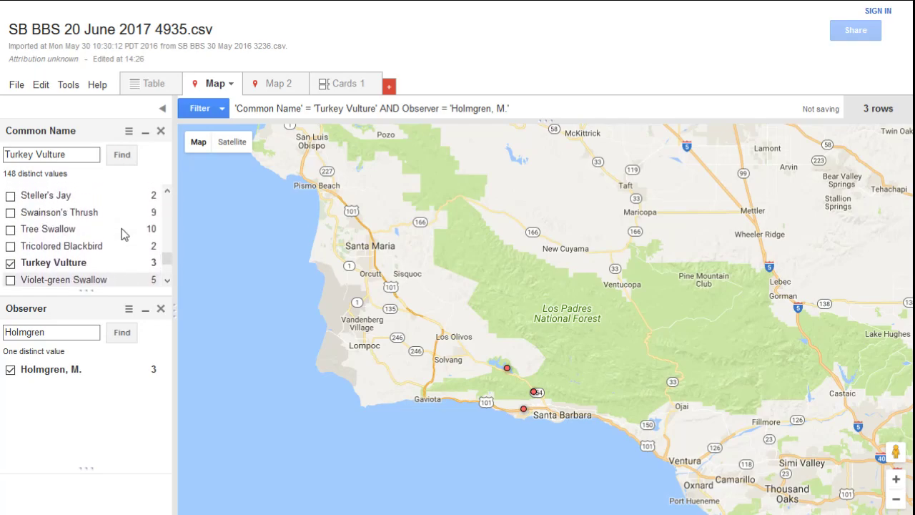
scroll(124, 234, "up", 1)
left_click(10, 253)
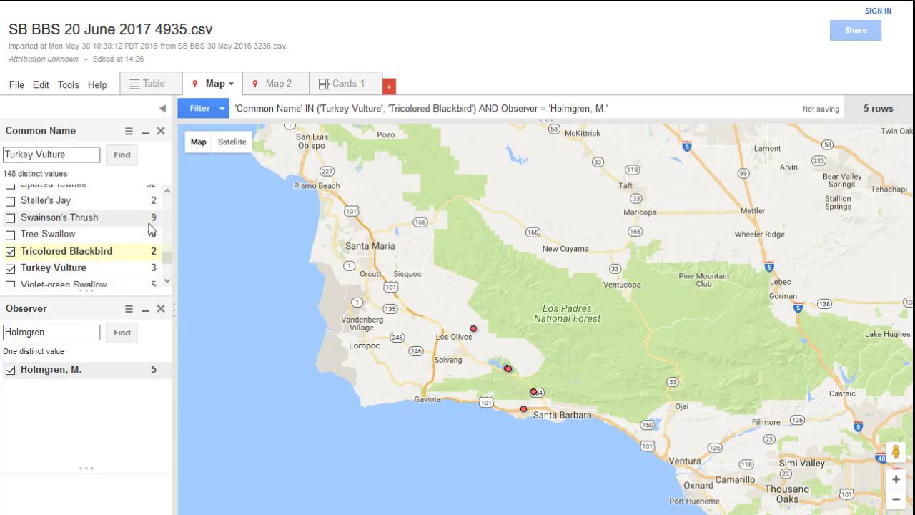
Step: Remove the Observer filter from the map, keeping the Common Name filter
left_click(167, 192)
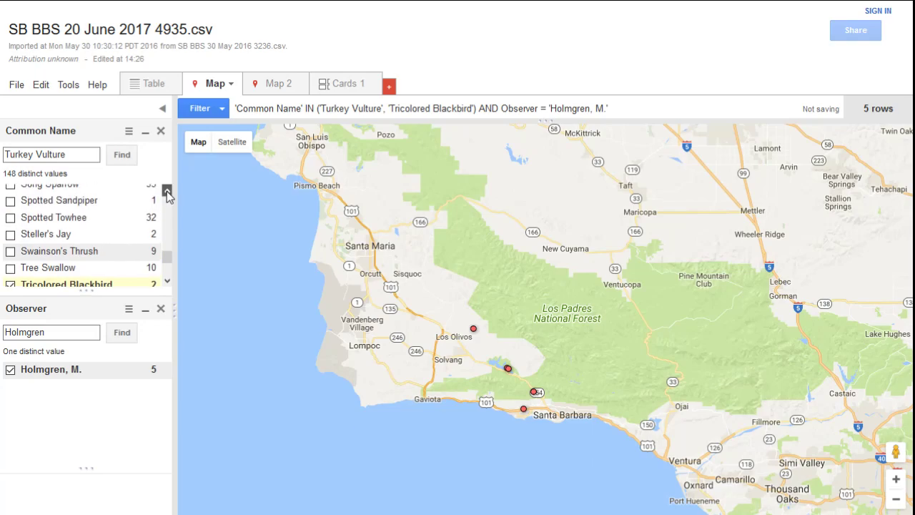
left_click(167, 191)
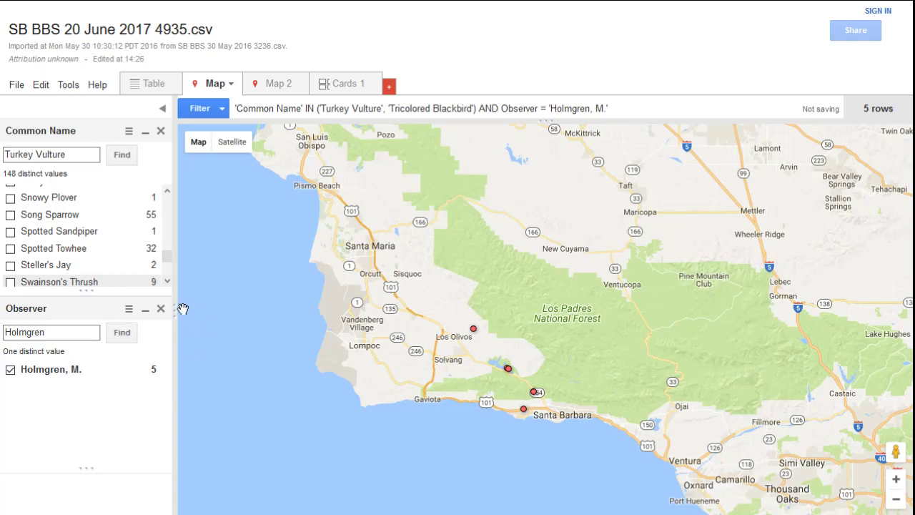
left_click(159, 310)
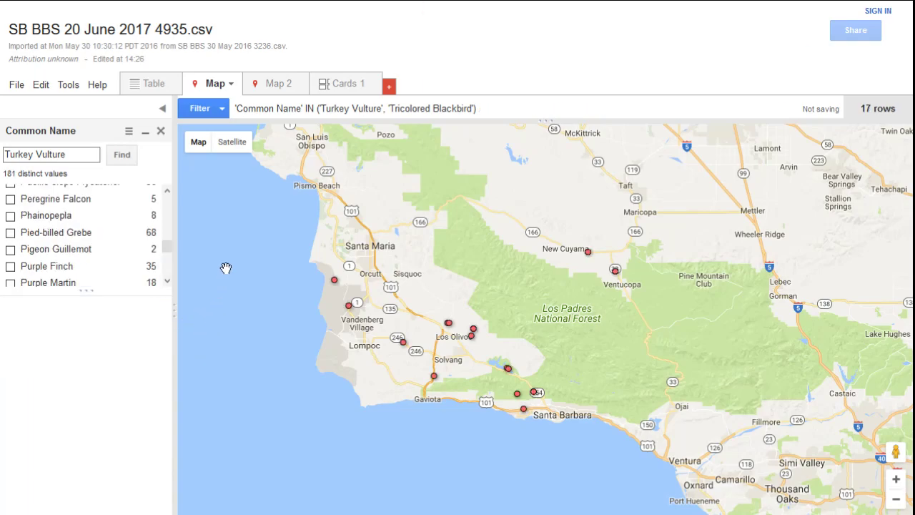
Step: Remove the Common Name filter from the map and from the table so both cover all records
left_click(160, 133)
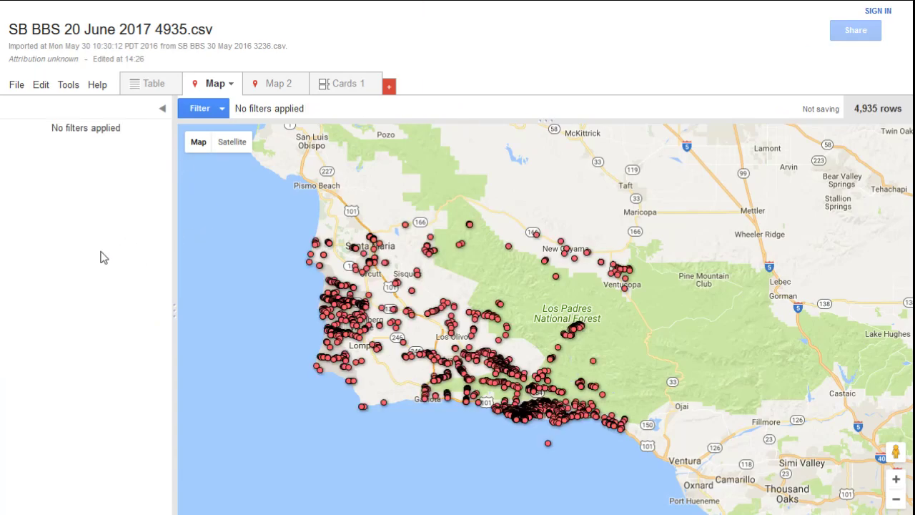
left_click(152, 85)
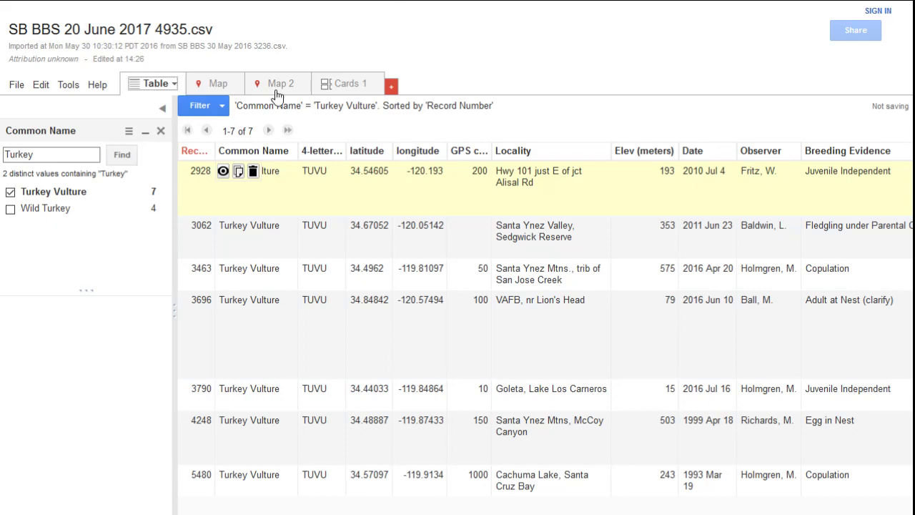
left_click(160, 131)
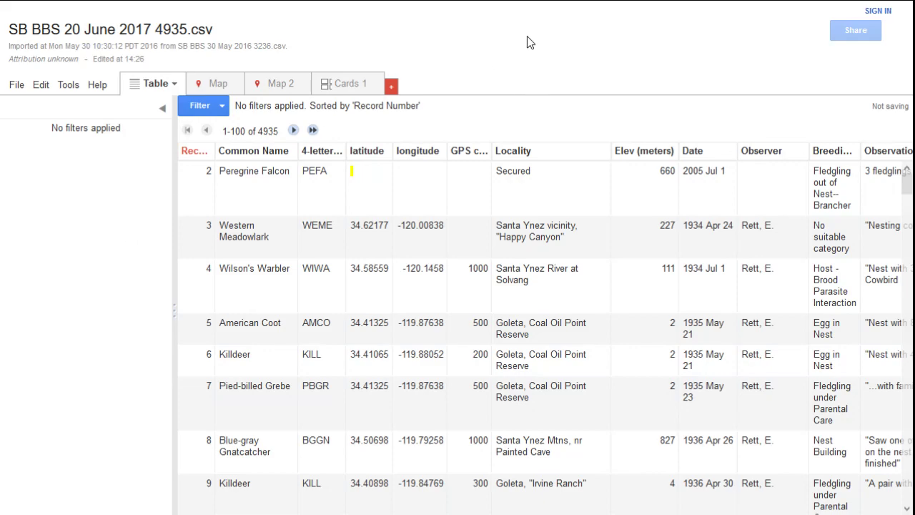
Step: Add a Nest Species/Structure filter to the table and search its values for "Palm"
left_click(200, 105)
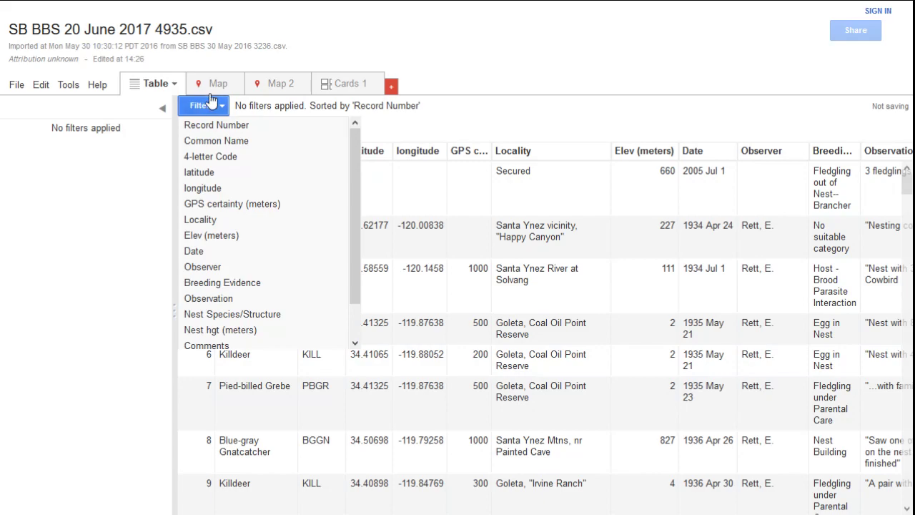
left_click(216, 316)
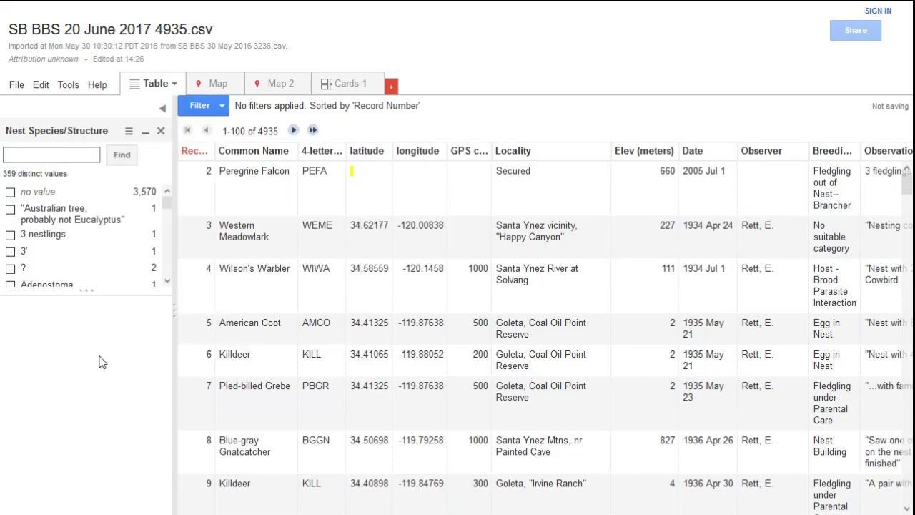
left_click(40, 155)
type("Palm")
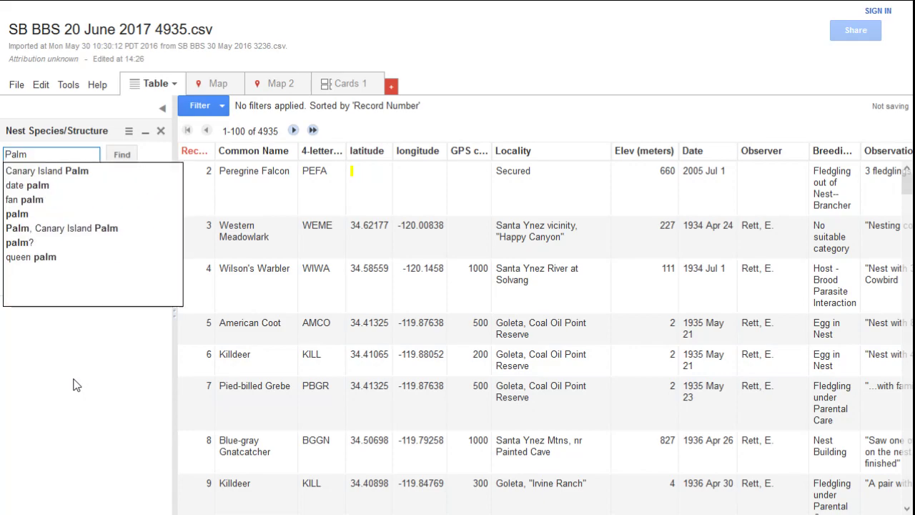
left_click(122, 154)
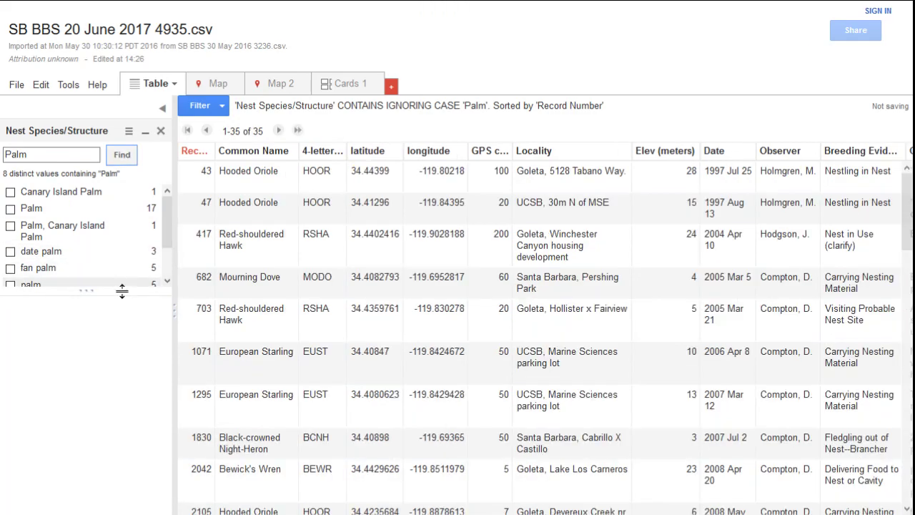
Step: Enlarge the filter's value list and select every palm value, from Canary Island Palm through queen palm
left_click_drag(120, 294, 122, 373)
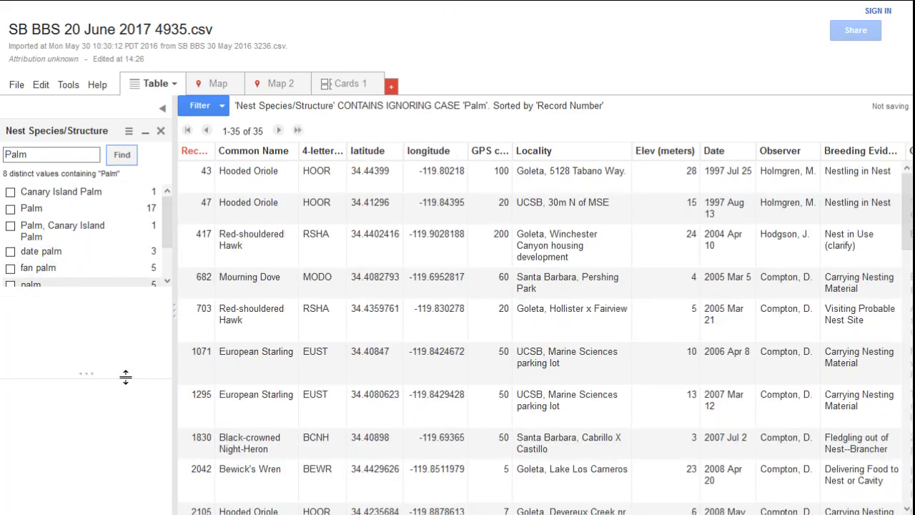
left_click(10, 191)
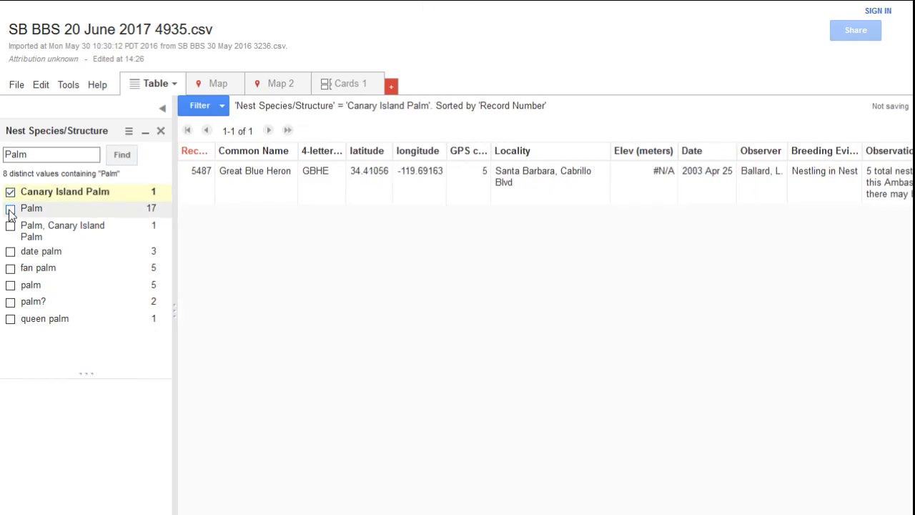
left_click(10, 208)
left_click(10, 226)
left_click(10, 251)
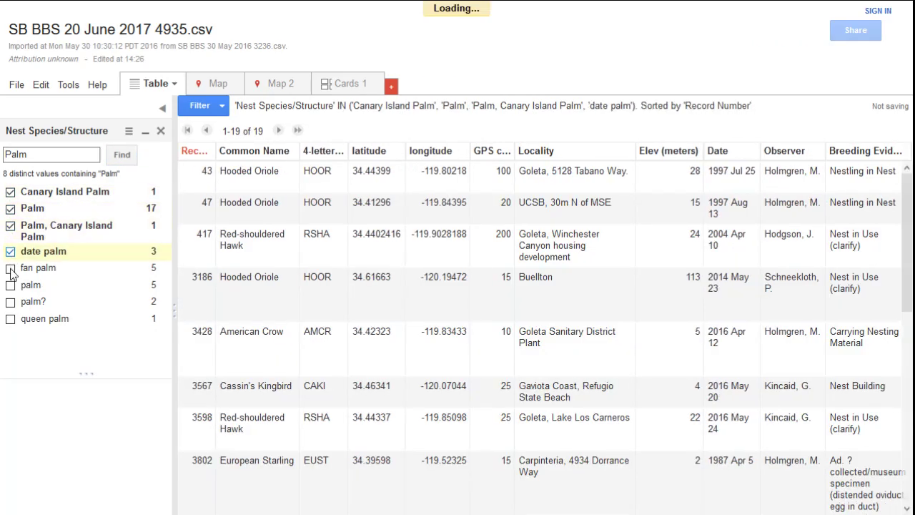
left_click(10, 268)
left_click(10, 285)
left_click(10, 301)
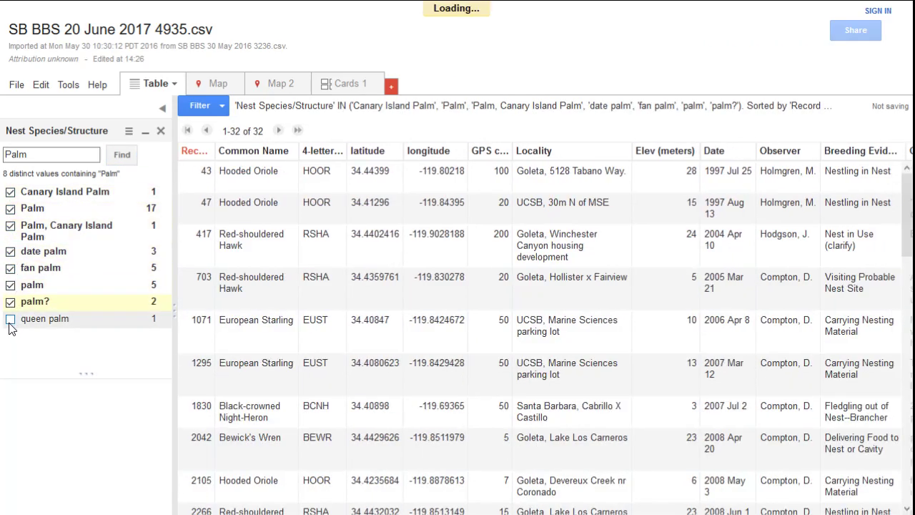
left_click(10, 318)
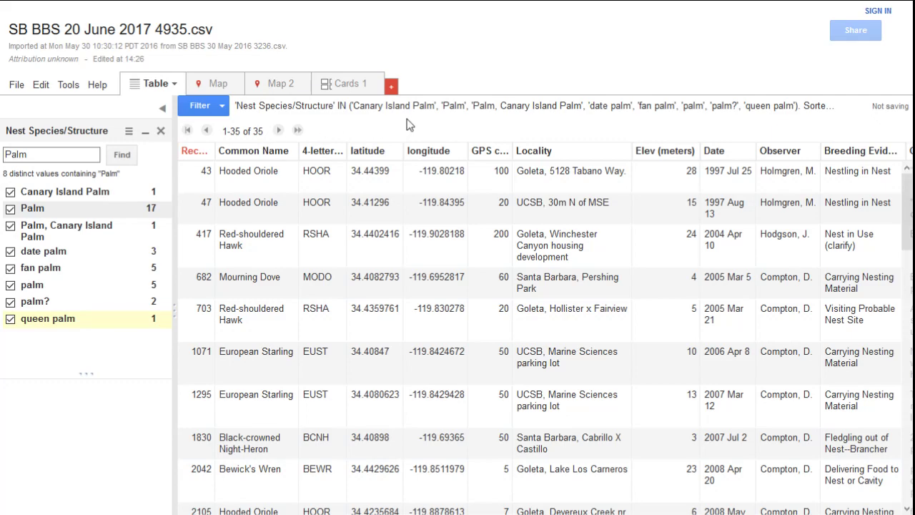
Step: Download only the filtered palm records from the table as a CSV file
scroll(403, 190, "down", 10)
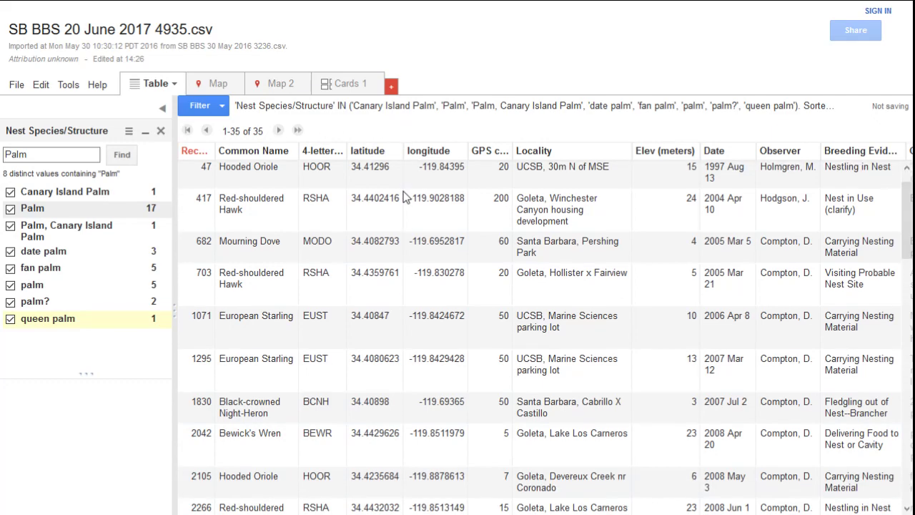
scroll(403, 218, "down", 10)
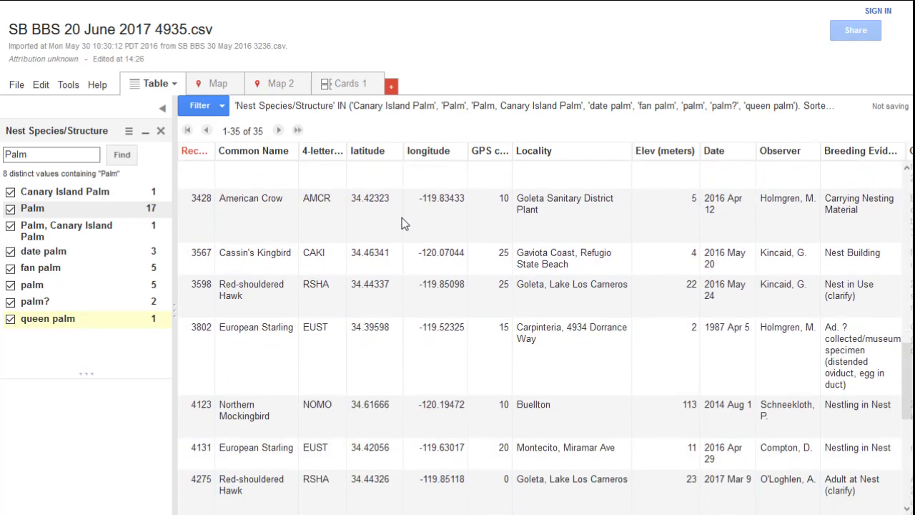
scroll(405, 238, "down", 1)
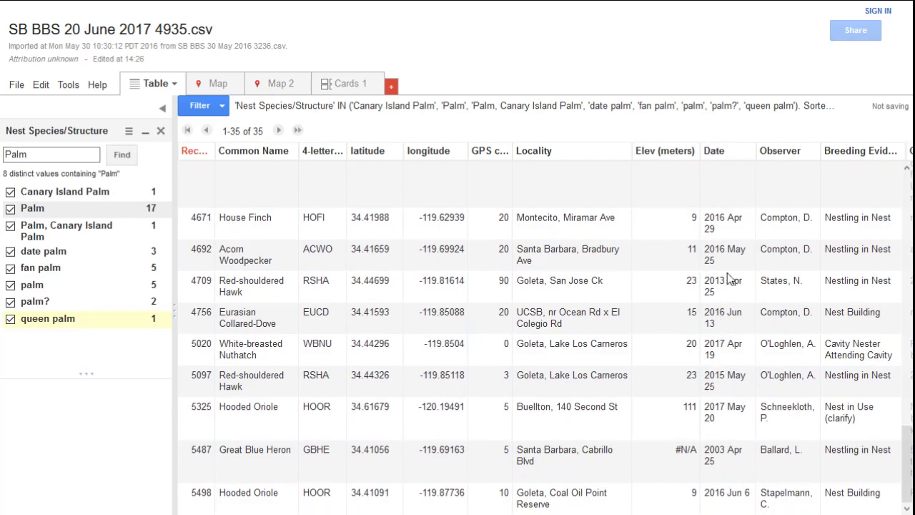
scroll(727, 271, "up", 15)
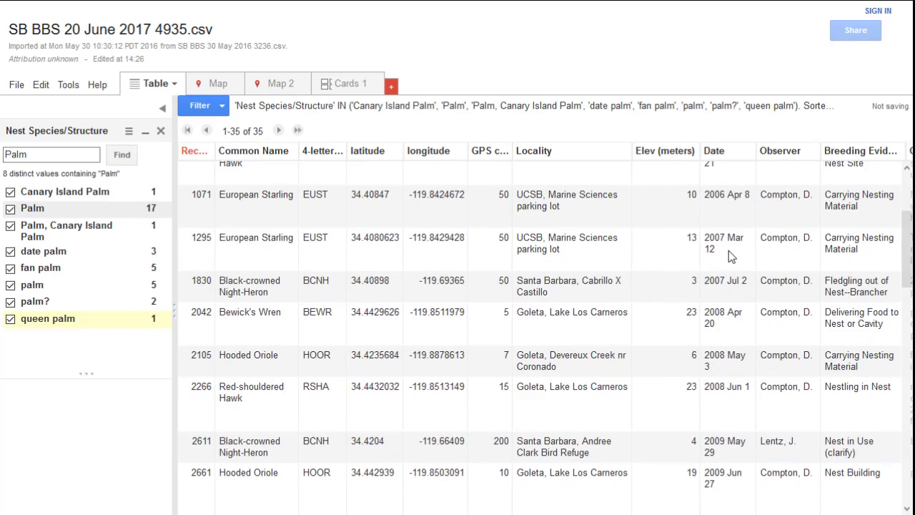
scroll(729, 250, "up", 3)
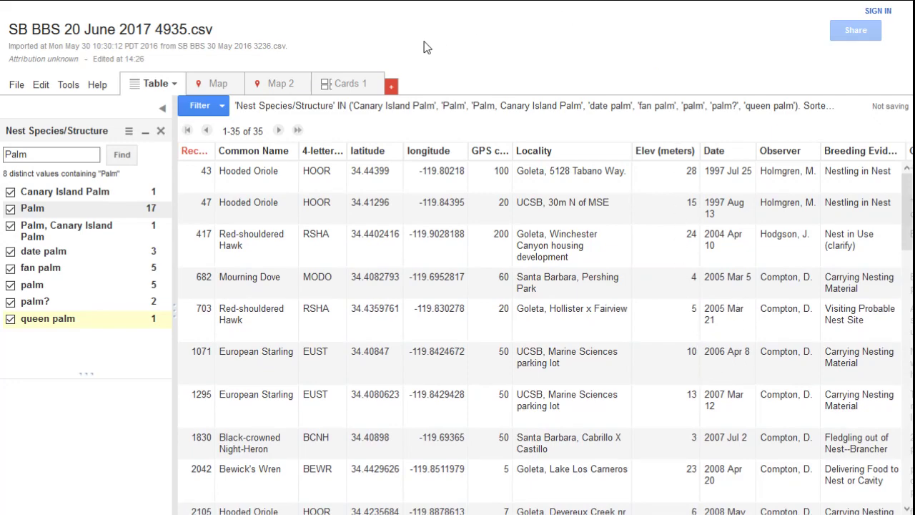
left_click(17, 87)
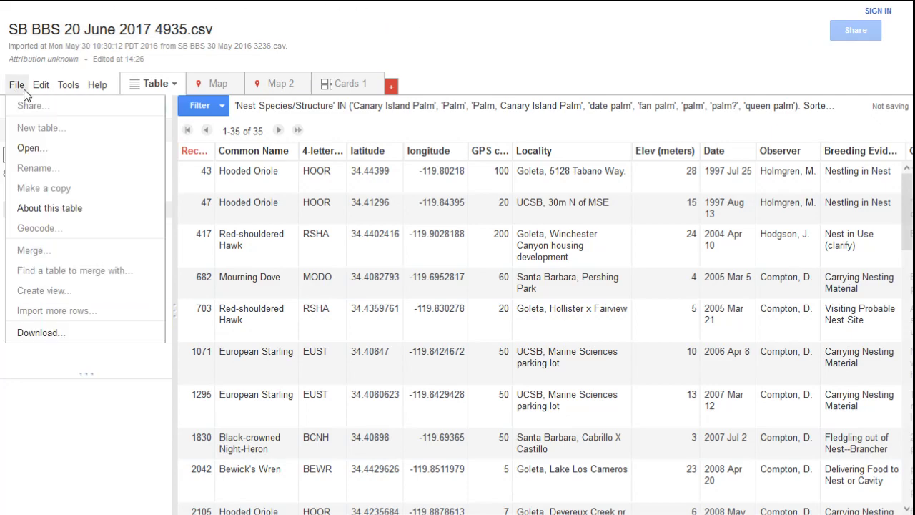
left_click(40, 336)
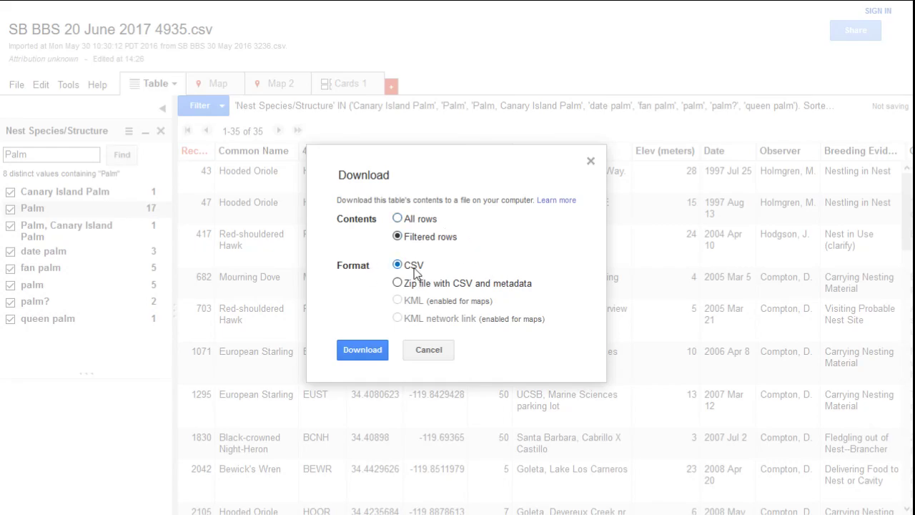
left_click(362, 349)
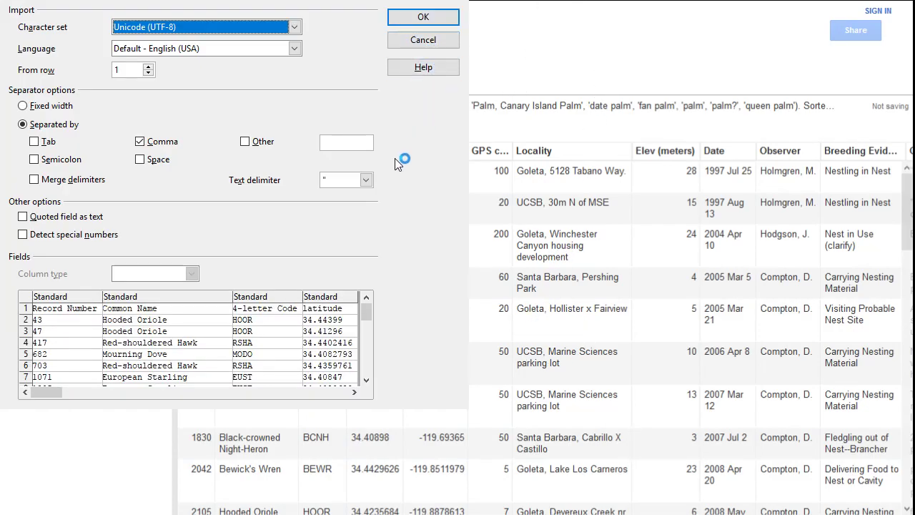
Step: Open the downloaded CSV in the spreadsheet program with Unicode (UTF-8) and comma separation, and look through its records
left_click(423, 19)
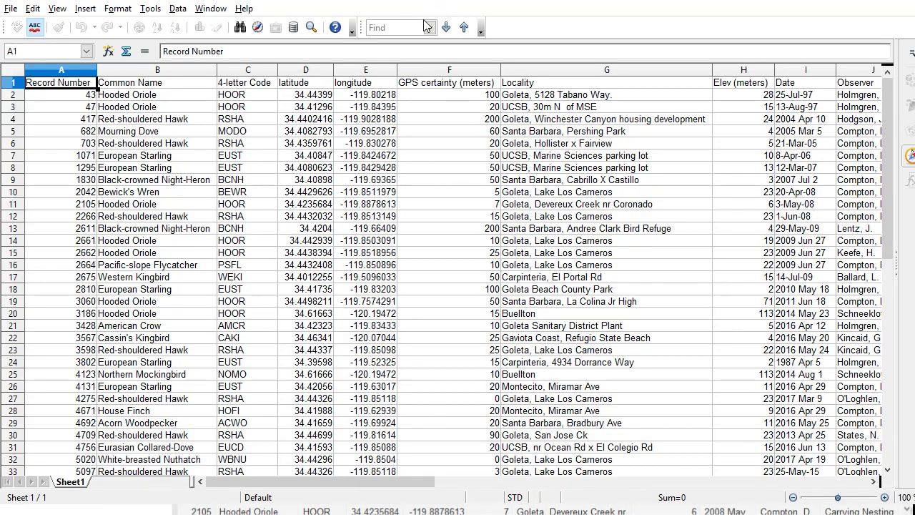
scroll(150, 196, "down", 5)
scroll(157, 208, "up", 4)
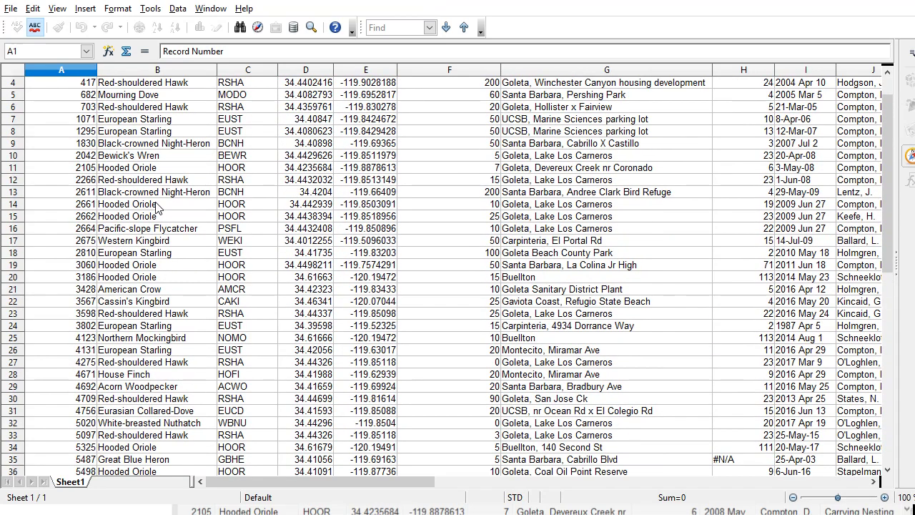
scroll(159, 208, "up", 1)
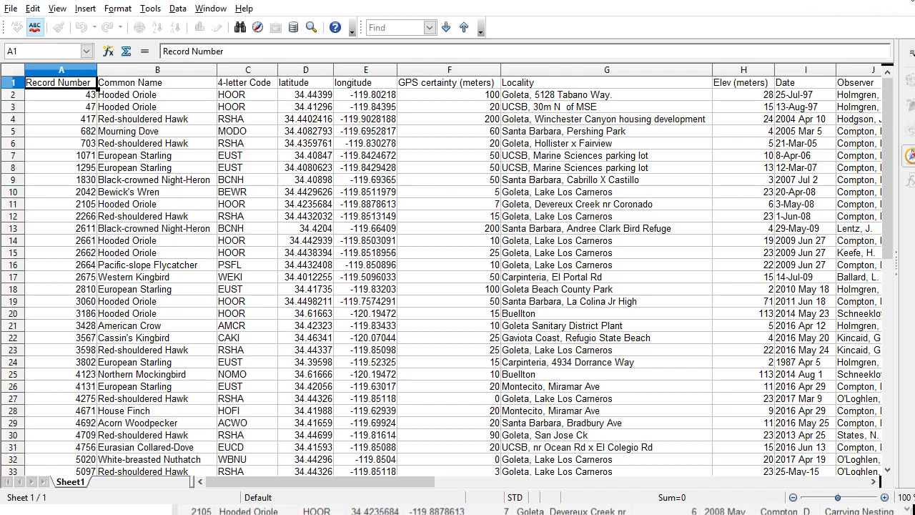
scroll(602, 241, "down", 4)
scroll(603, 240, "up", 2)
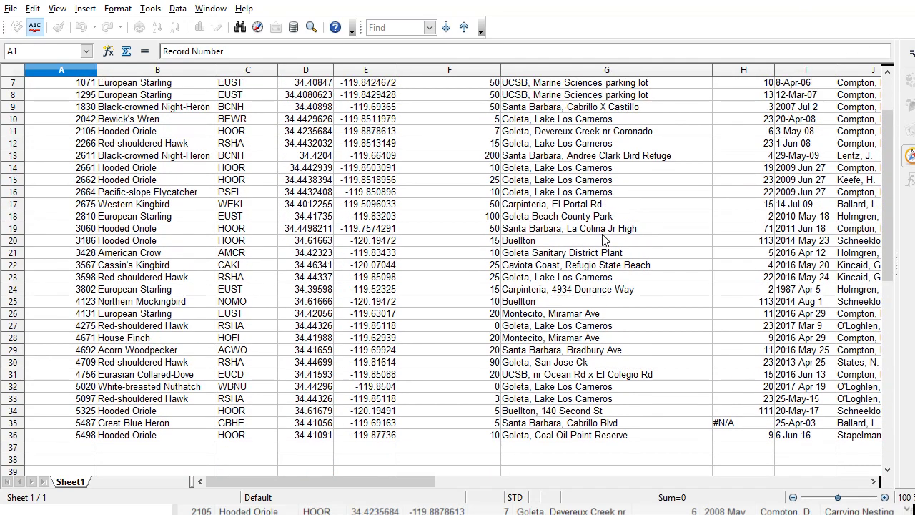
scroll(602, 240, "up", 2)
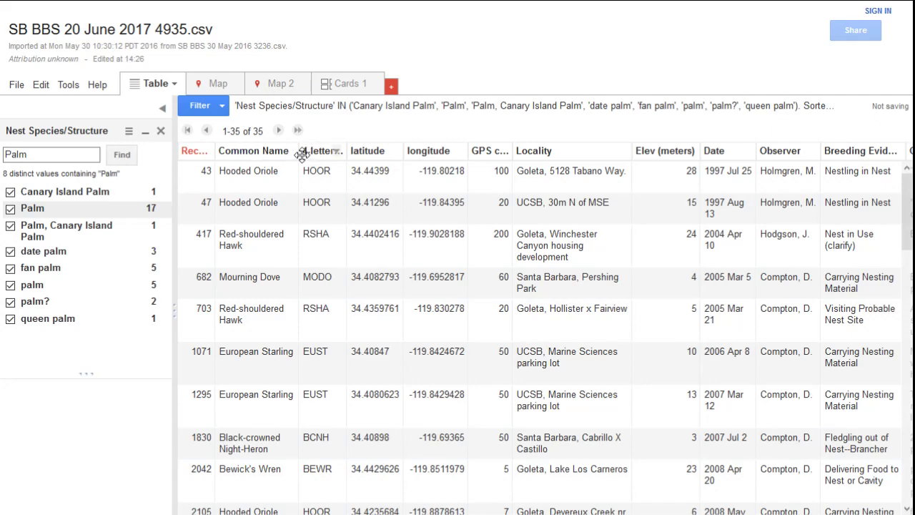
Step: Back in the online table, examine the sort, find and hide options of the latitude, Record Number, Common Name and Date columns
left_click(393, 151)
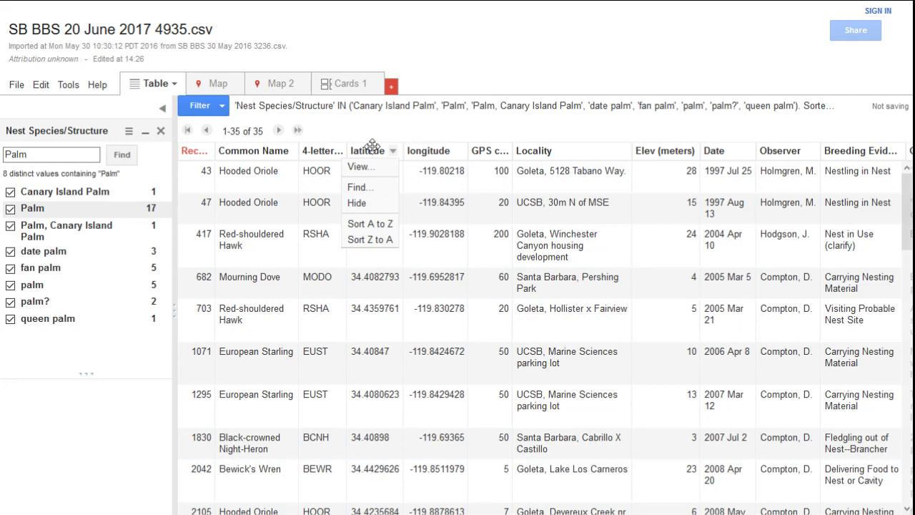
left_click(376, 148)
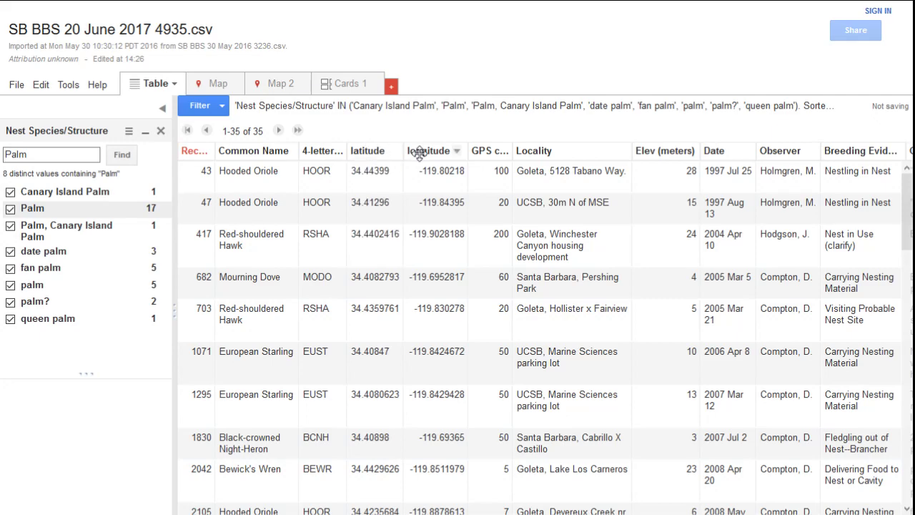
left_click(204, 152)
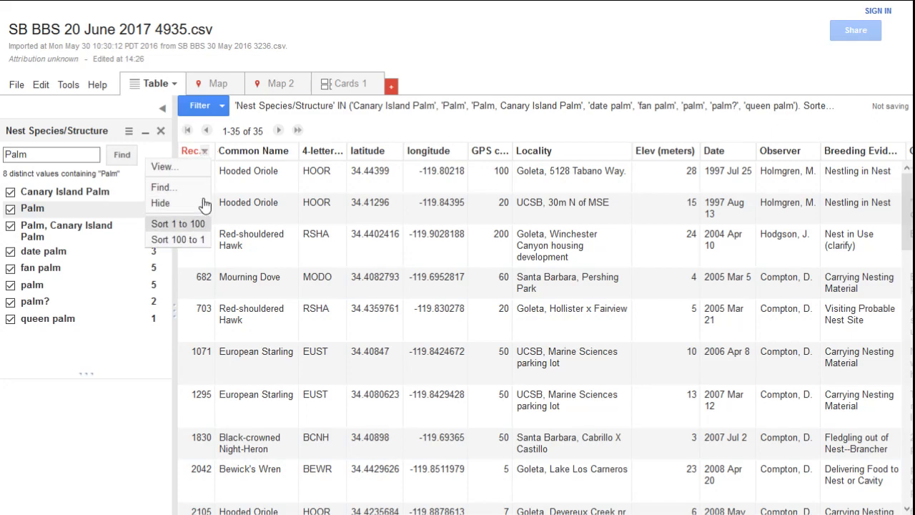
left_click(288, 153)
left_click(289, 154)
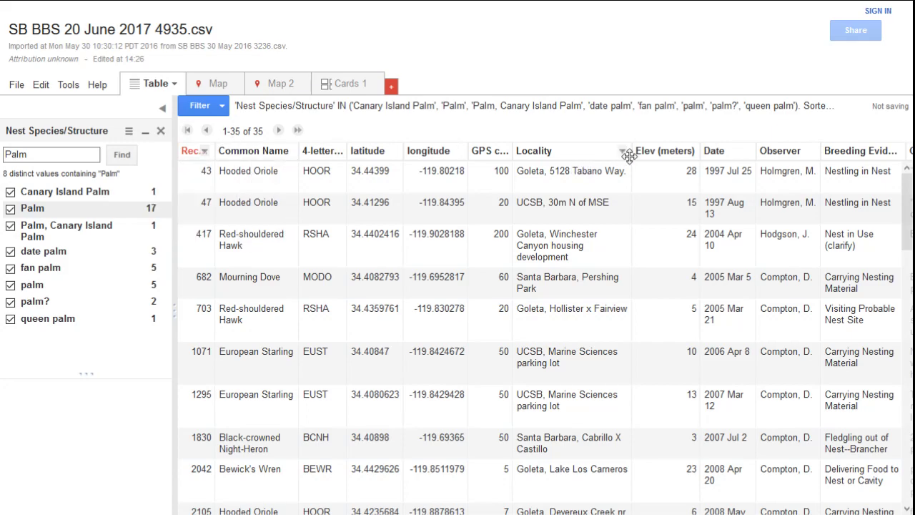
left_click(745, 152)
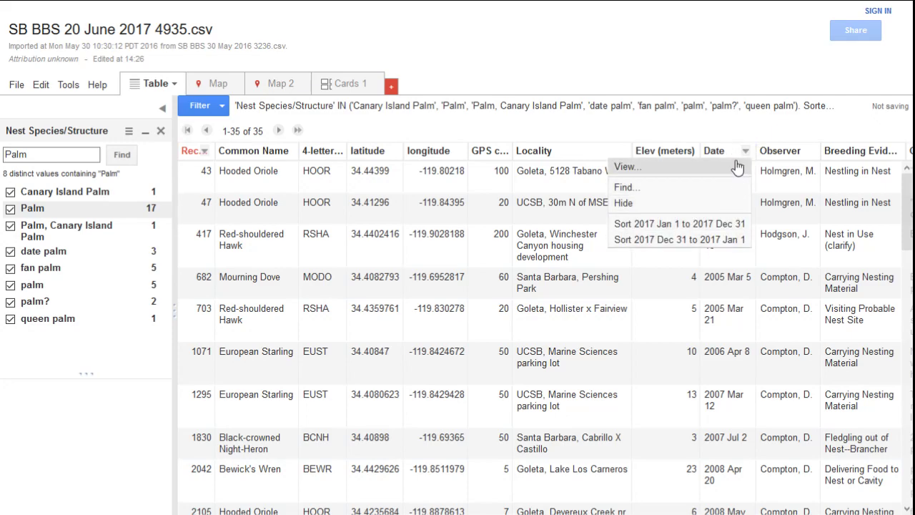
left_click(722, 149)
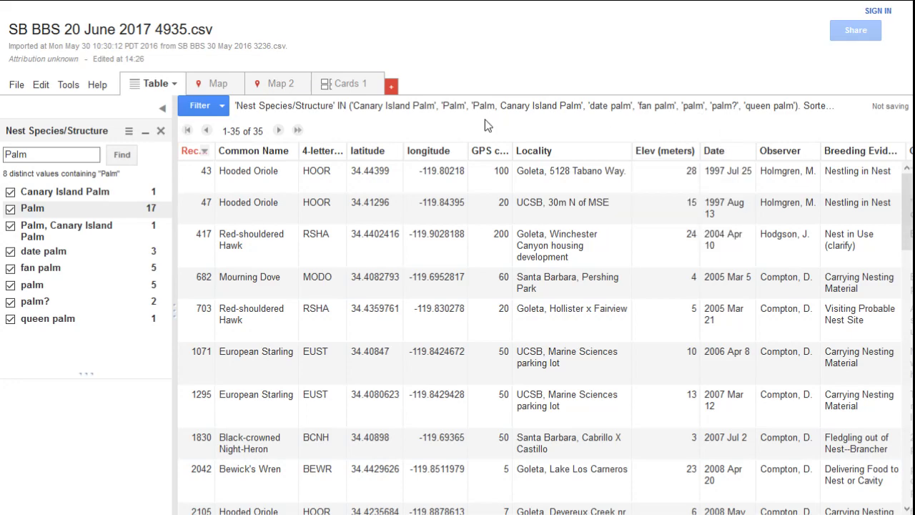